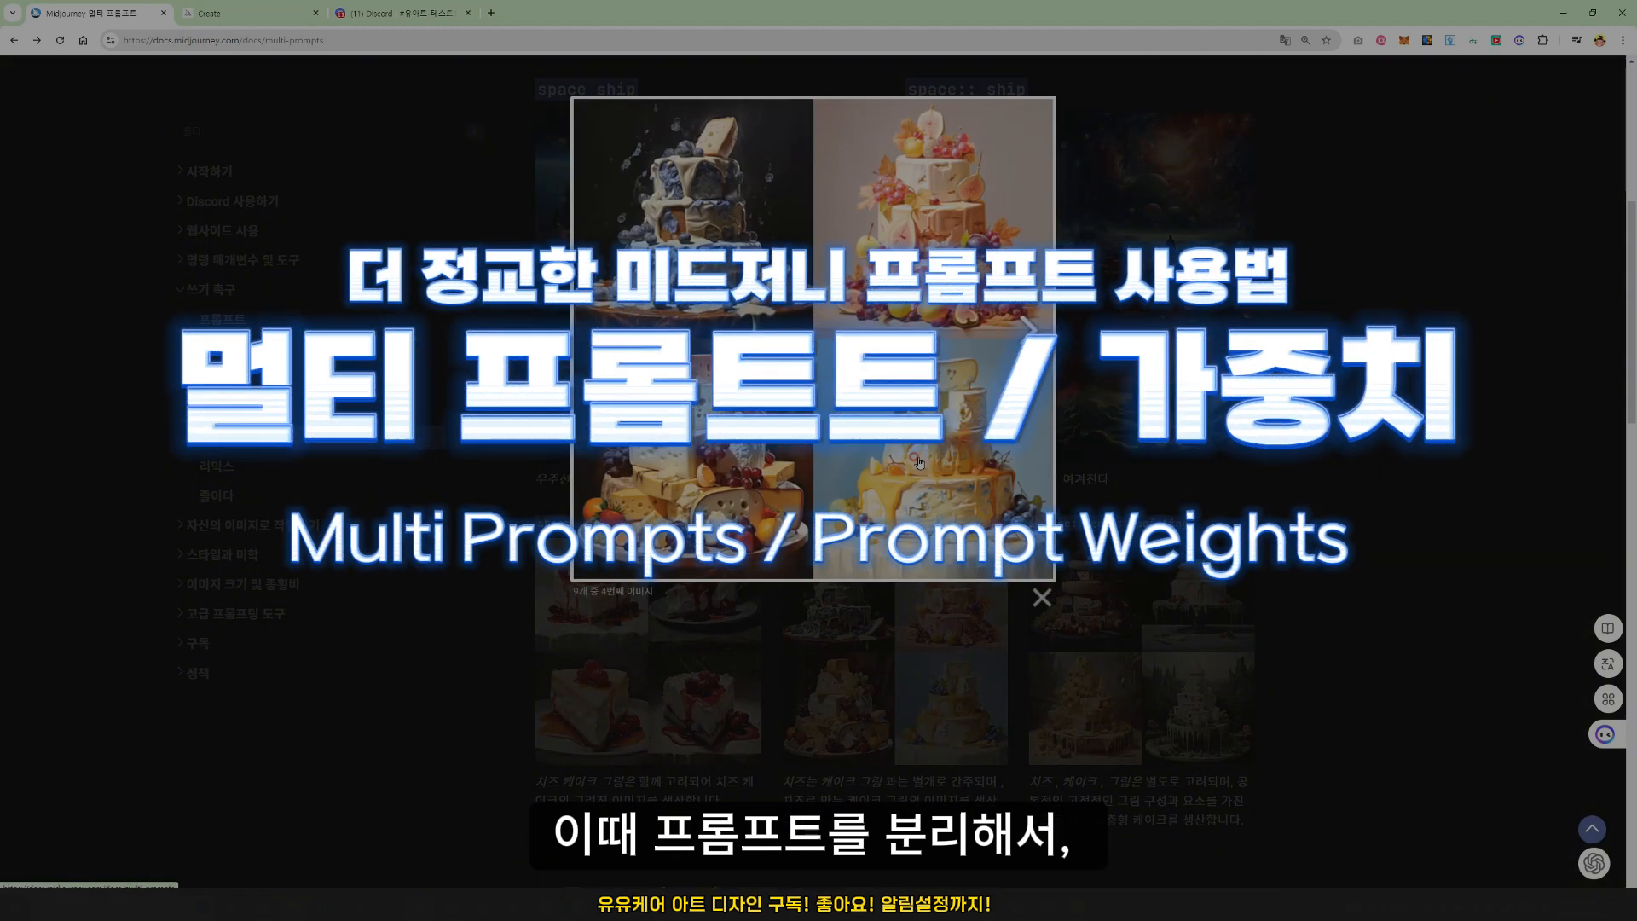
View the enlarged example images of the "cheese:: cake painting" and "cheese:: cake:: painting" prompts in the Multi Prompts documentation.
click(952, 708)
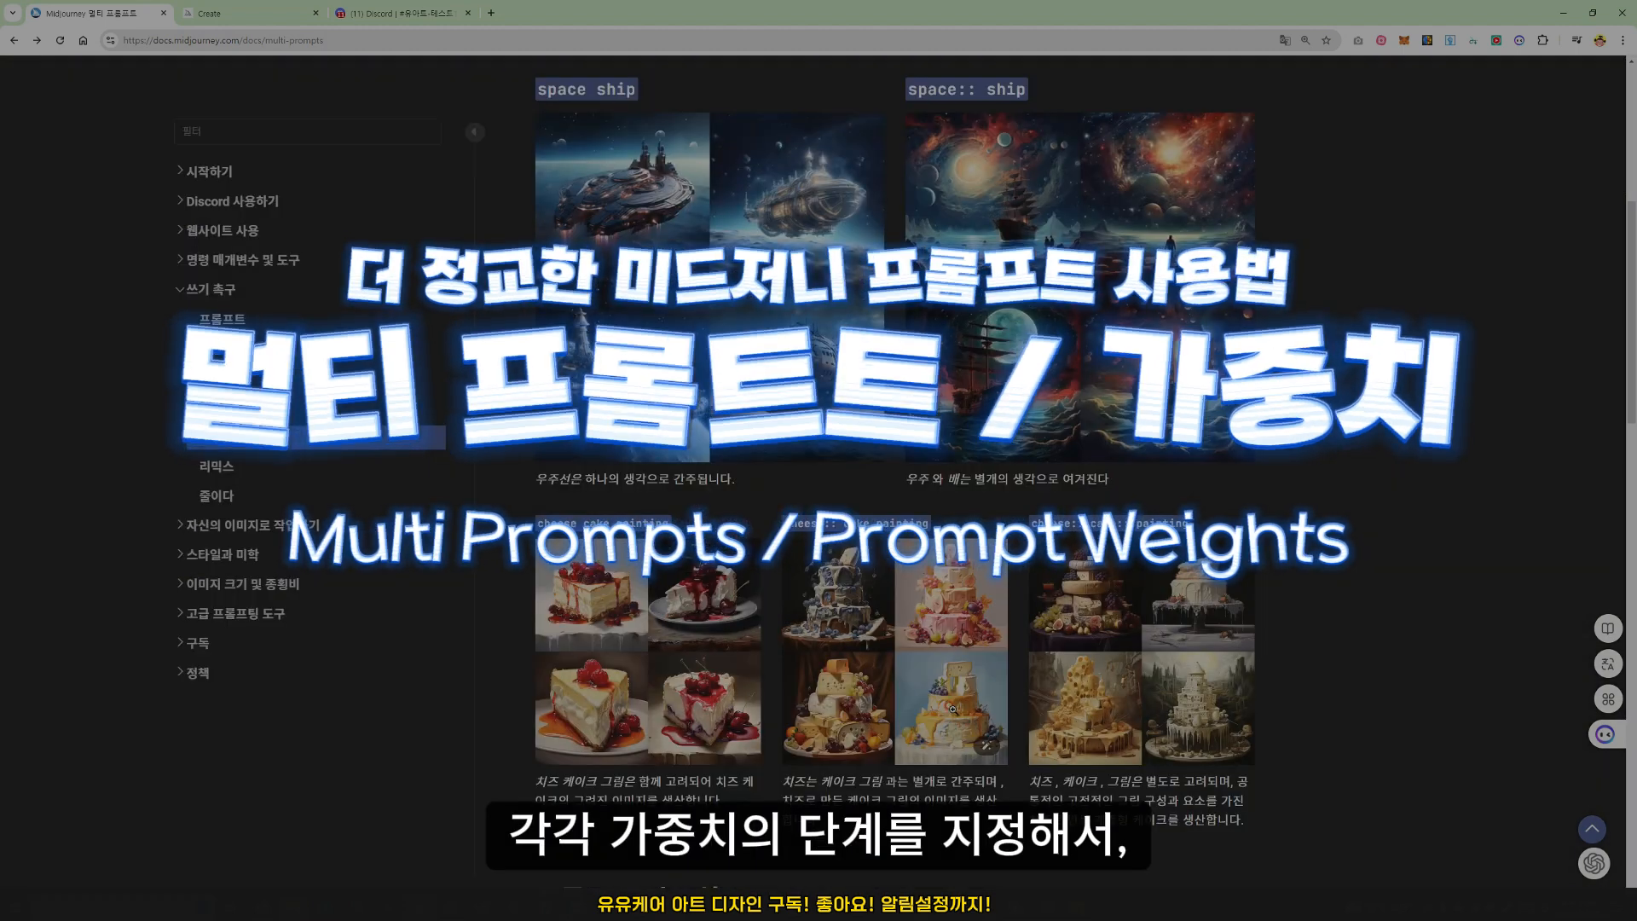
click(1193, 716)
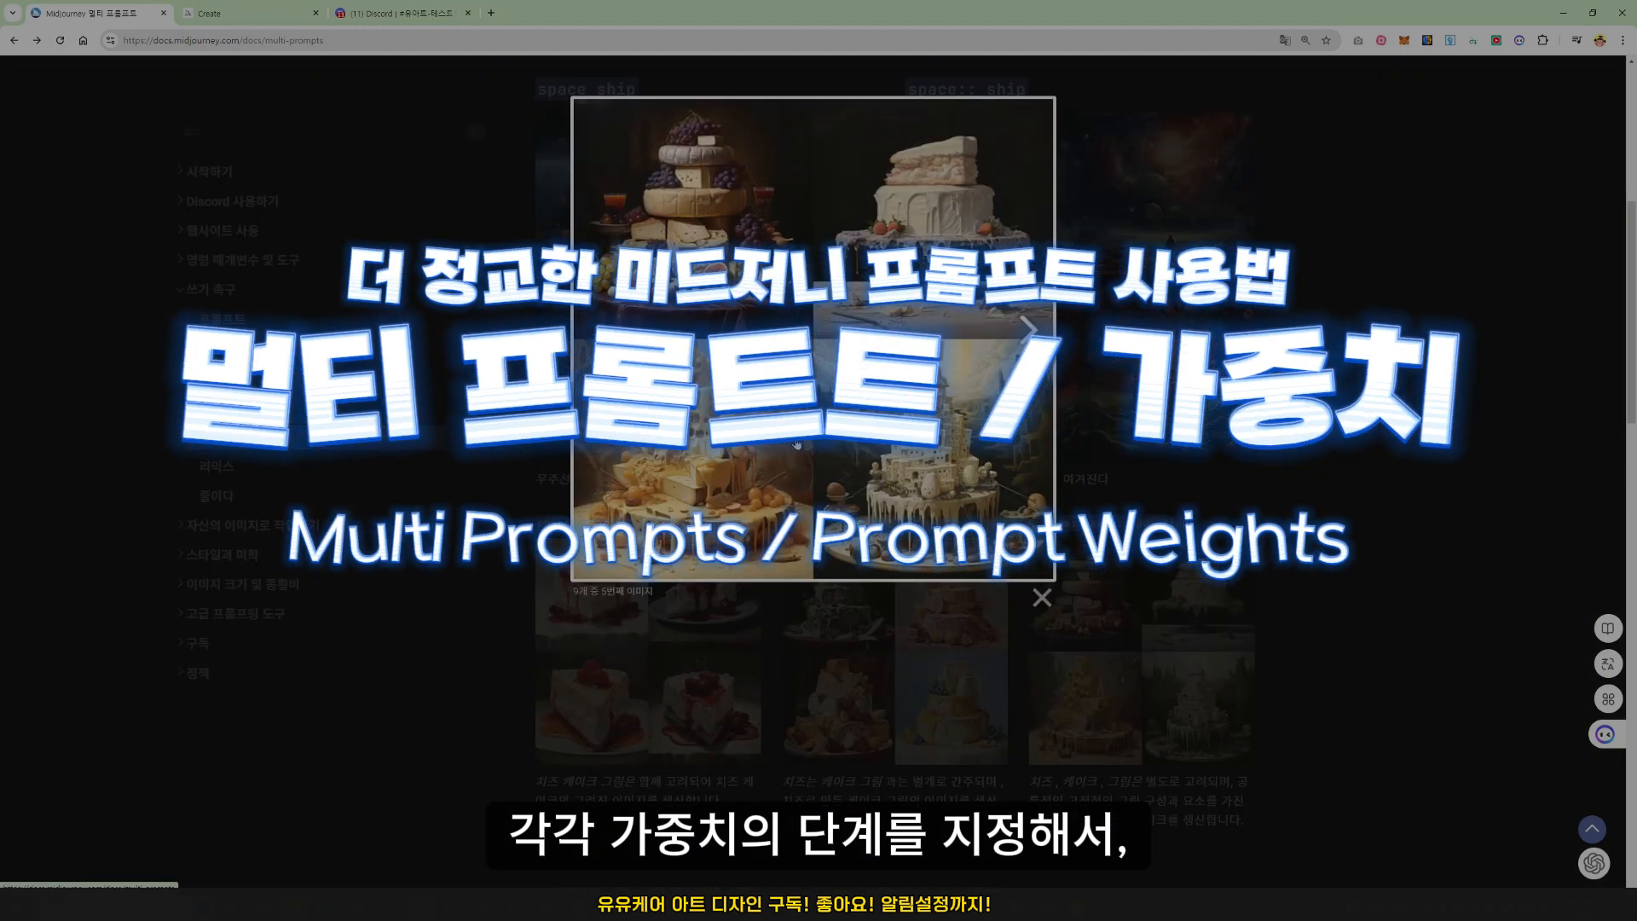
click(1057, 659)
scroll(1056, 659, down, 10)
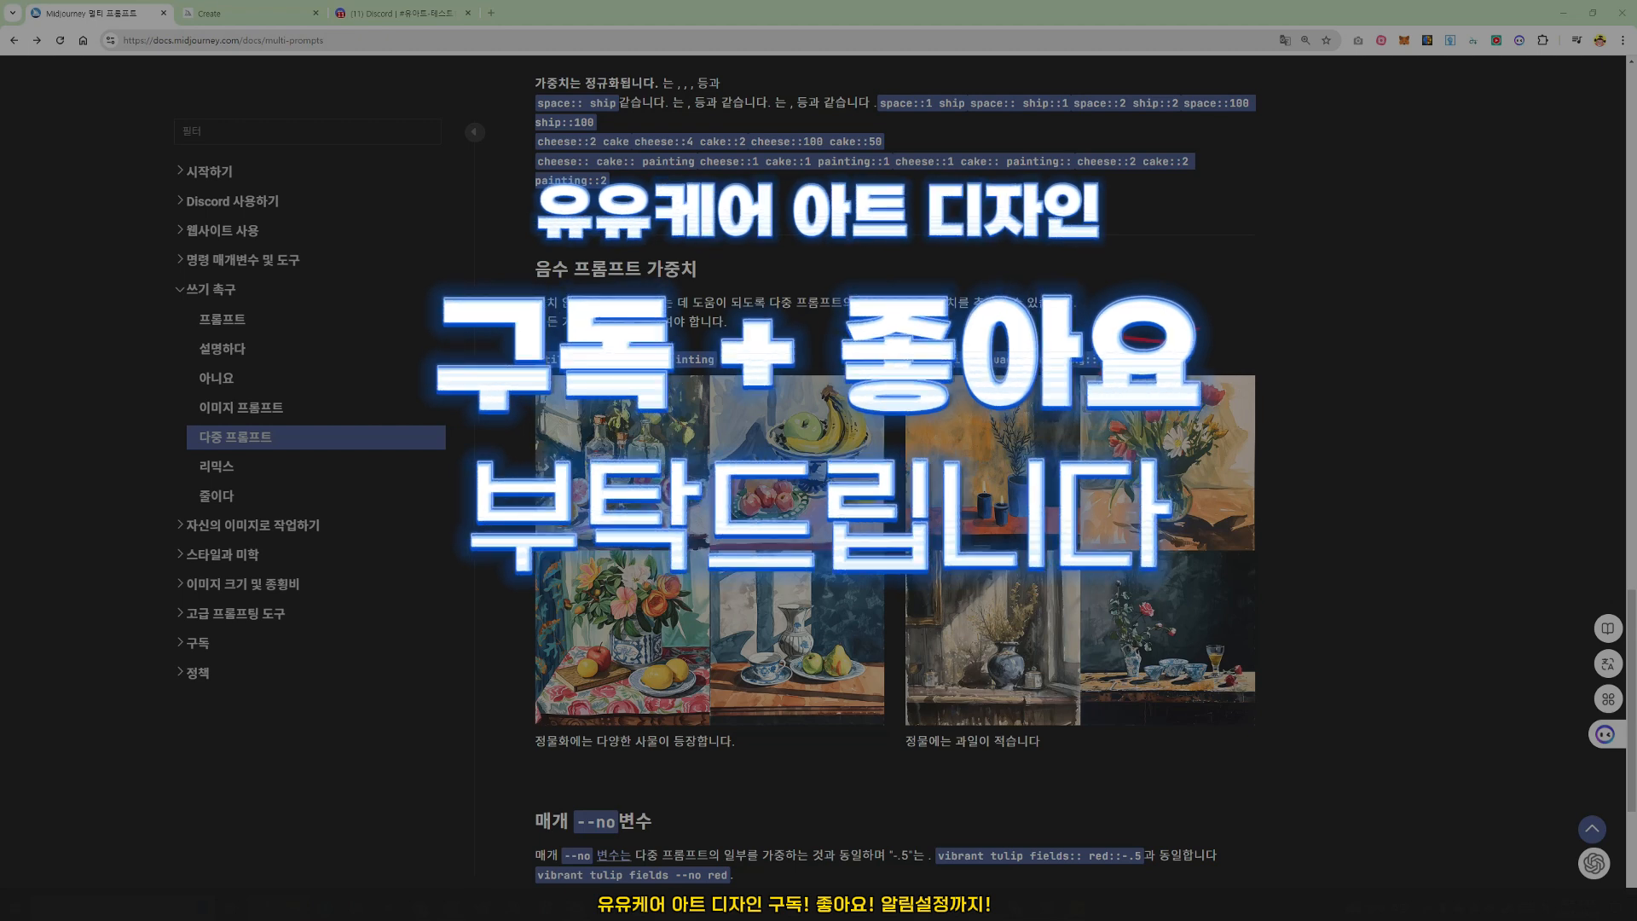
Switch to the Midjourney Create page and look over the generated water bottle images and their prompts.
key(ctrl+Tab)
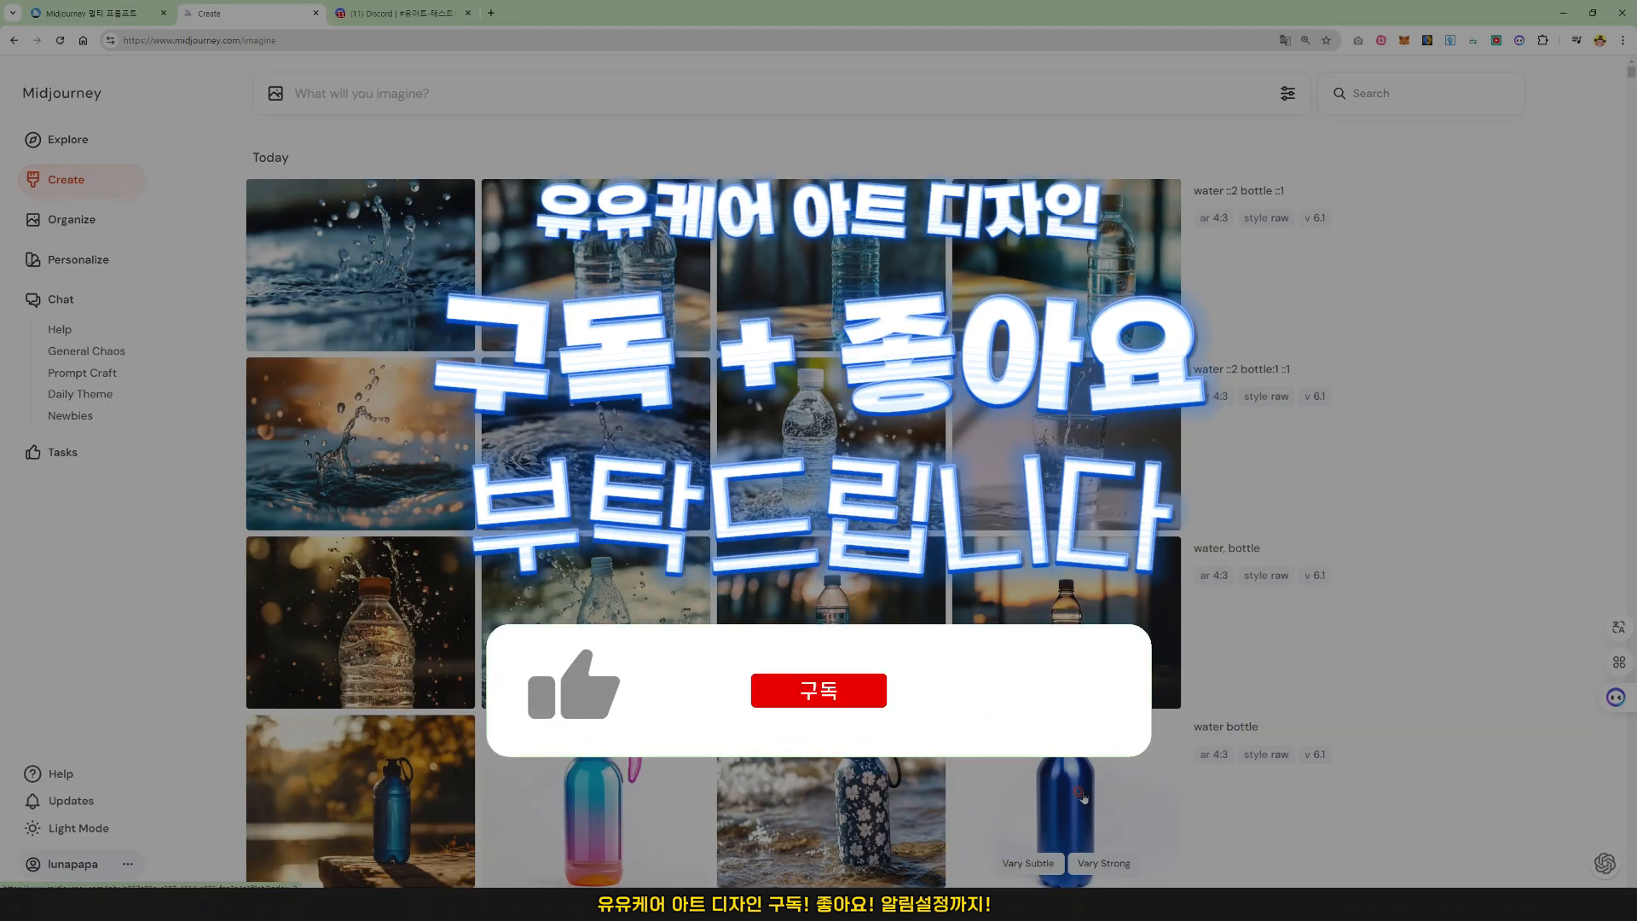
mouse_move(1154, 804)
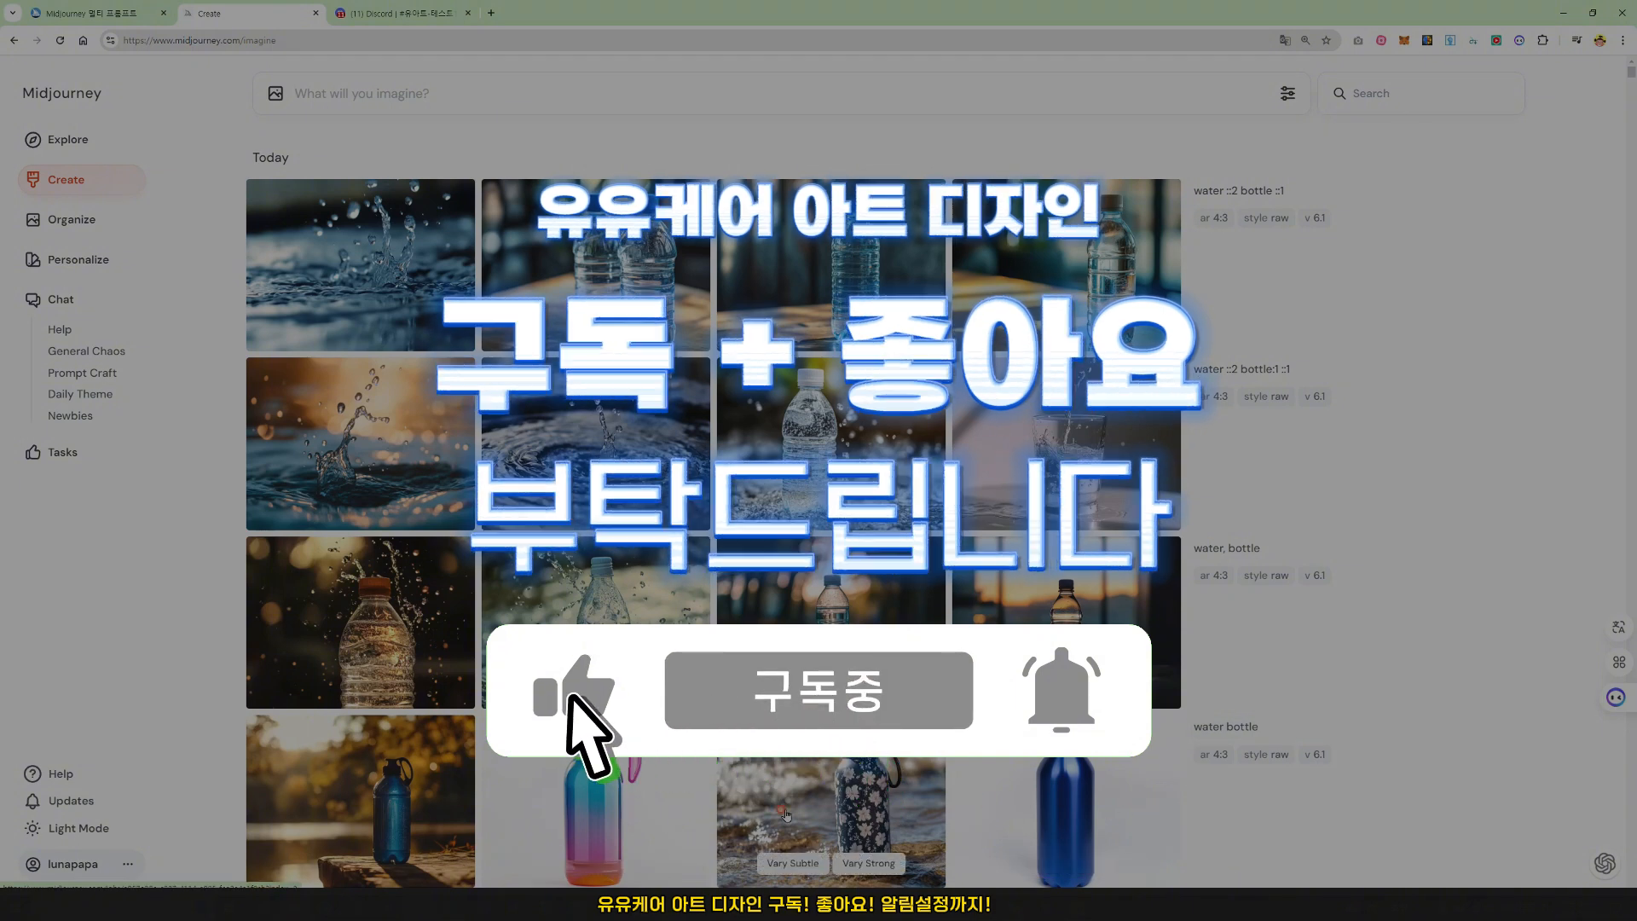
mouse_move(1230, 554)
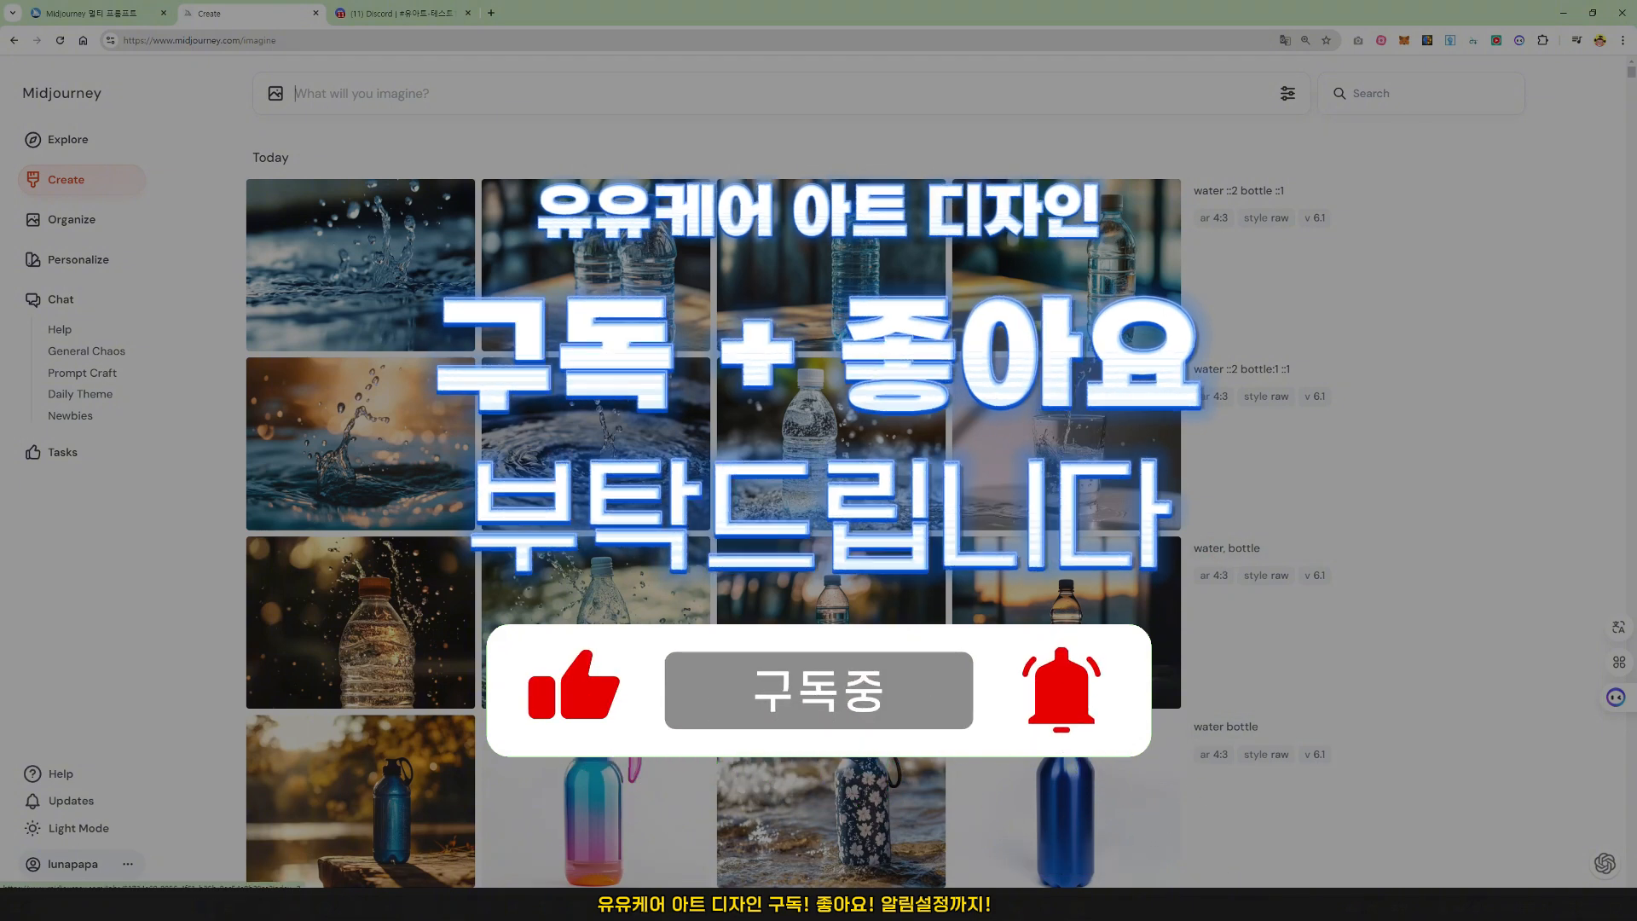
mouse_move(1233, 380)
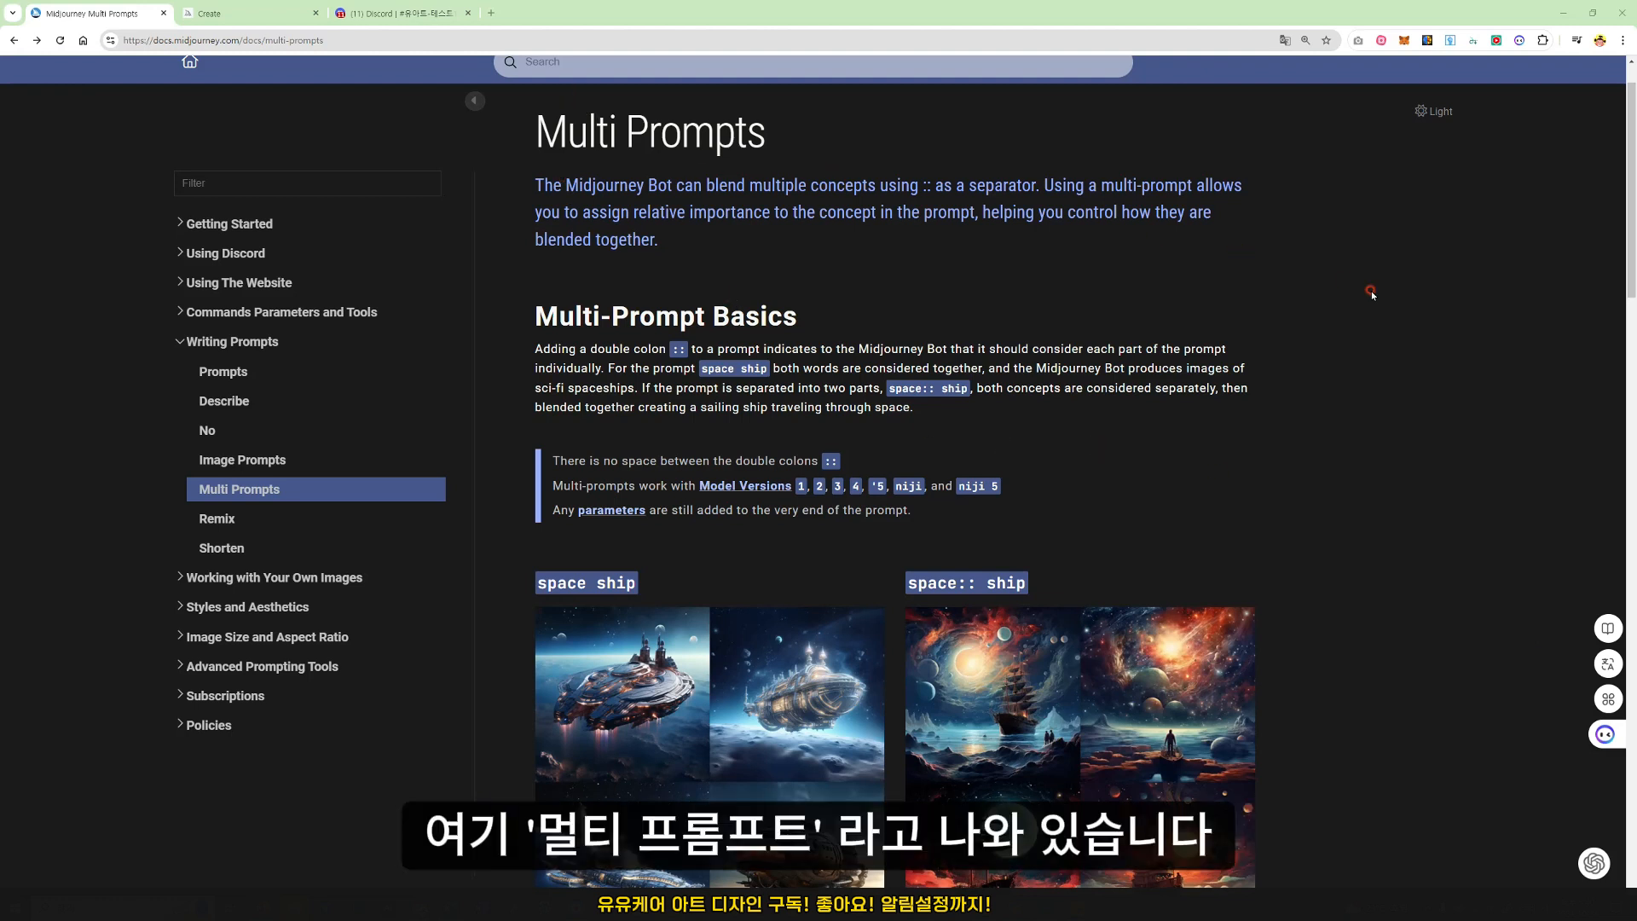
Translate the Multi Prompts documentation page from English into Korean.
click(1284, 41)
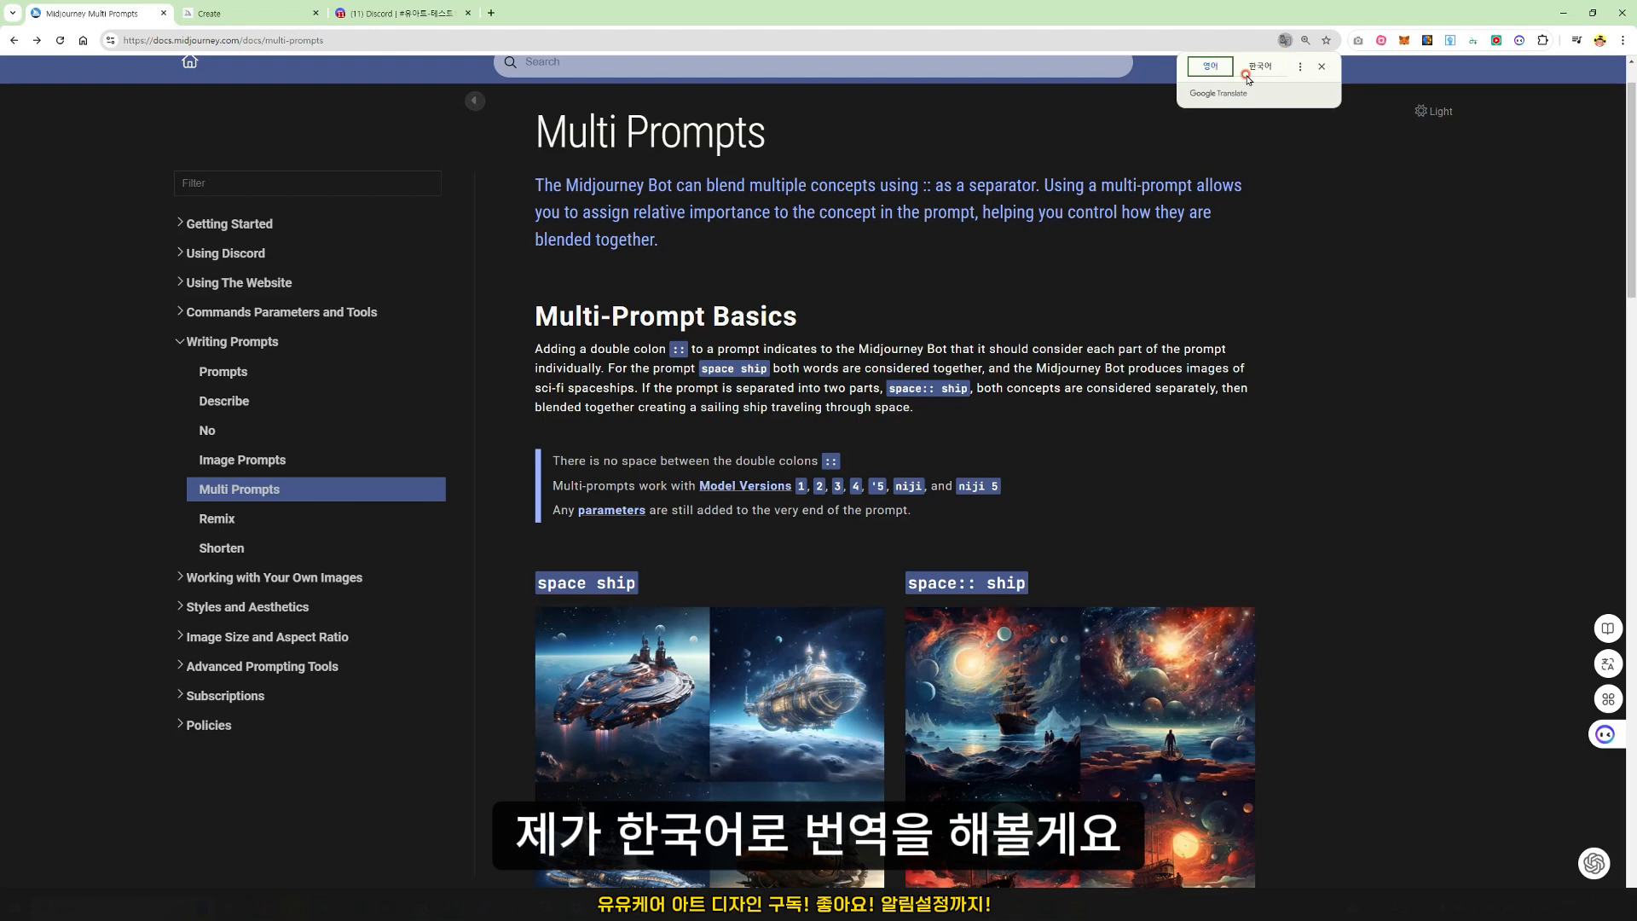
click(1260, 66)
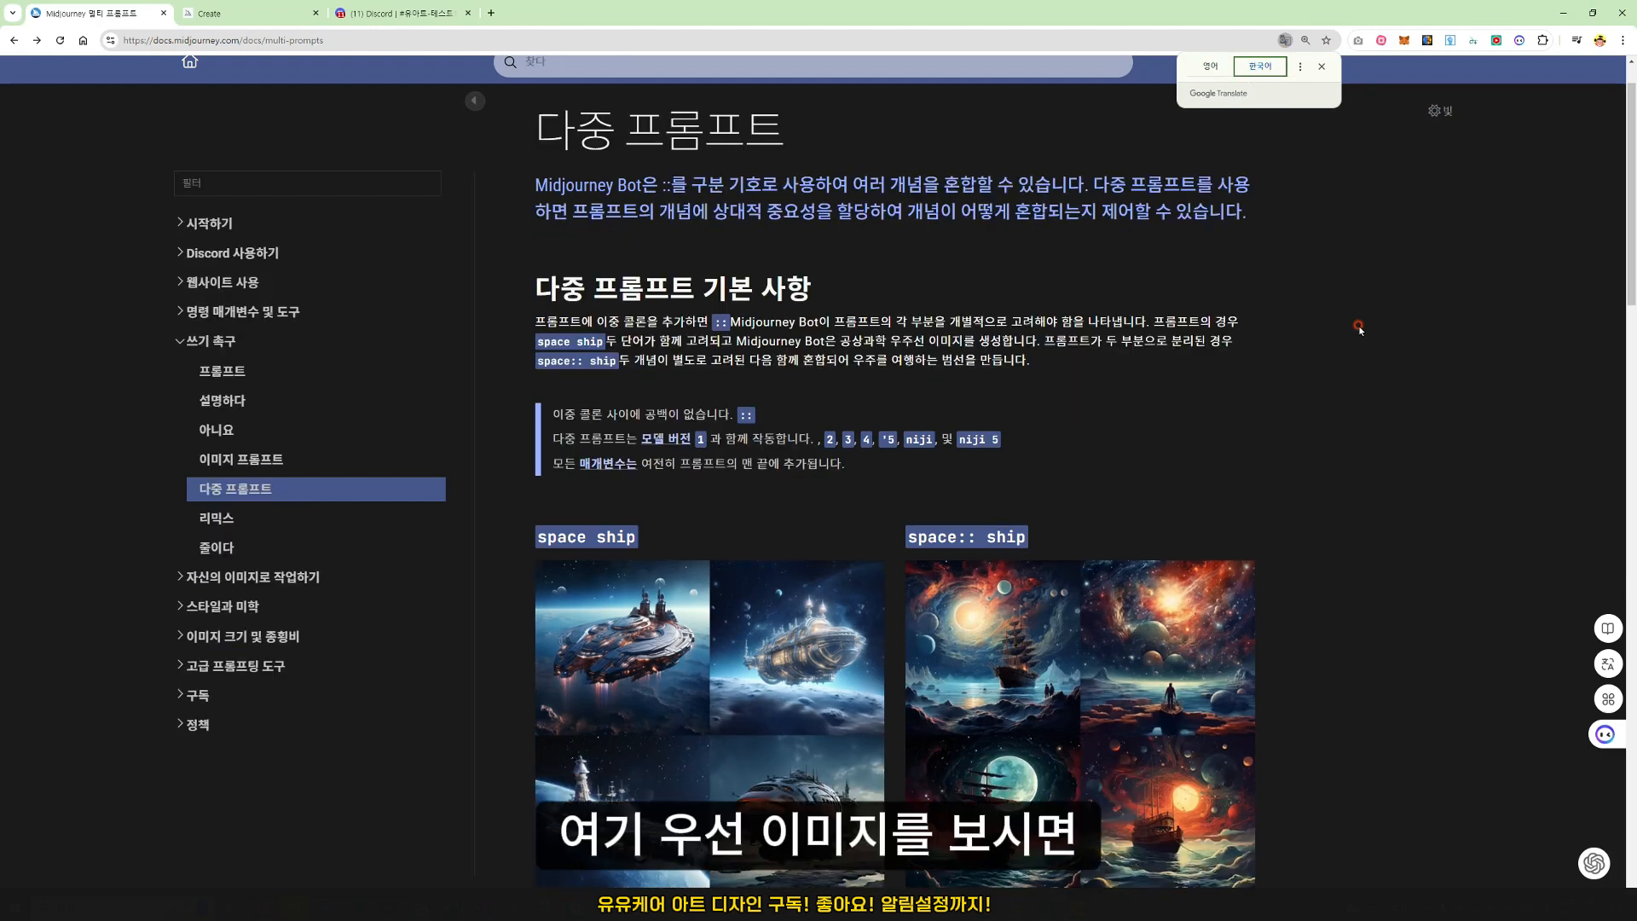
View the enlarged example image of the "space ship" prompt in the multi-prompt basics section, and close it.
scroll(1359, 341, down, 2)
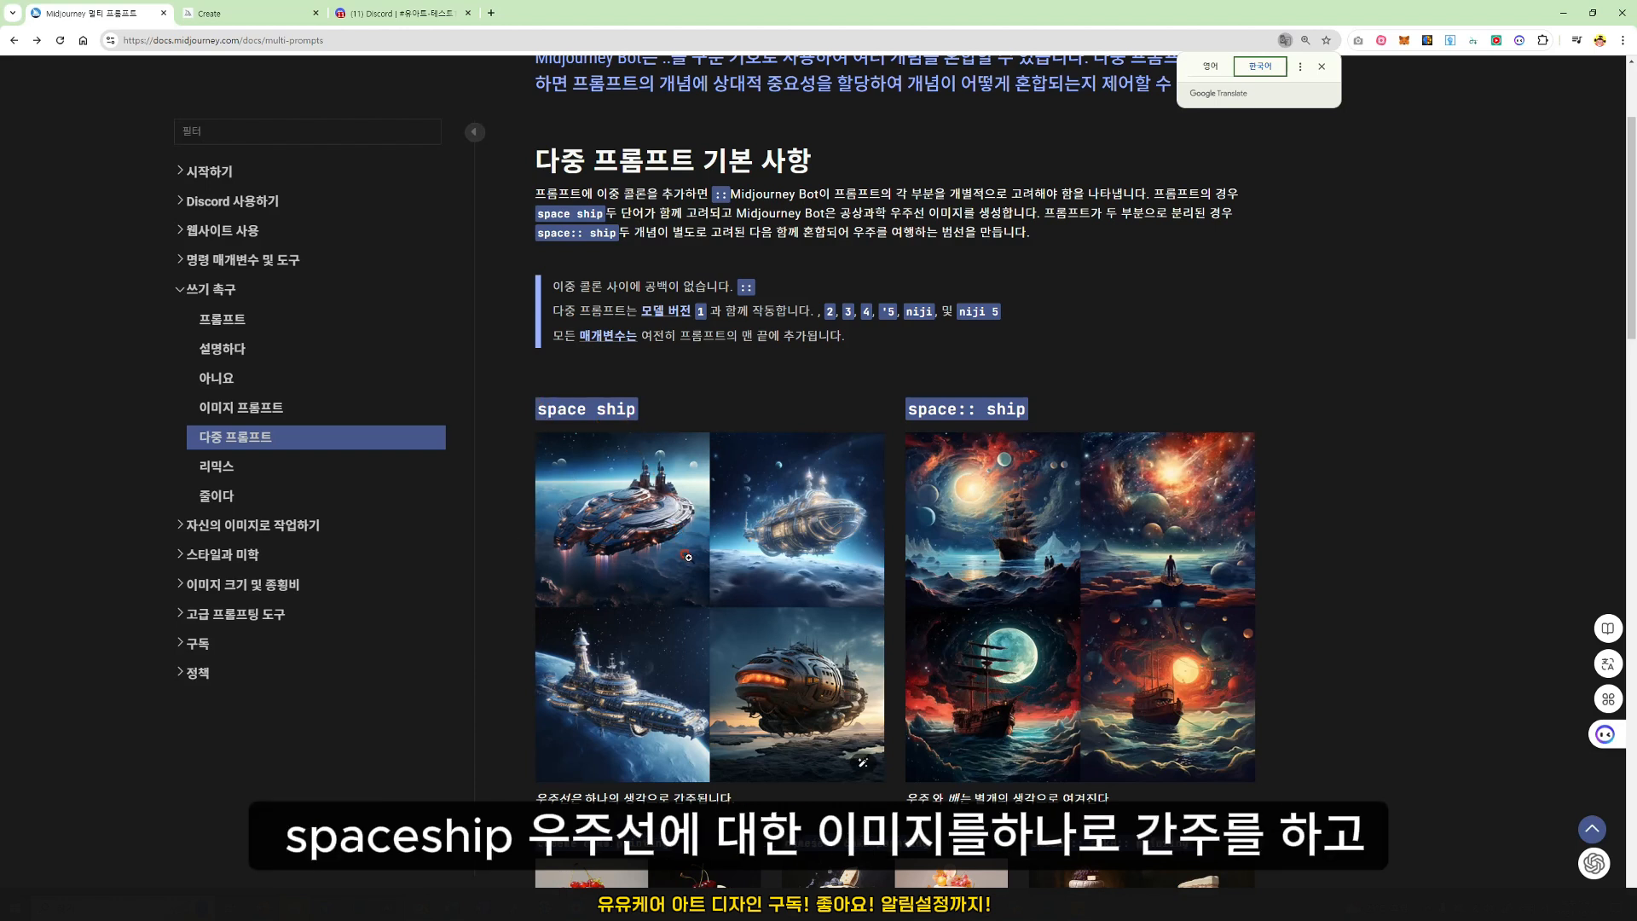
click(570, 458)
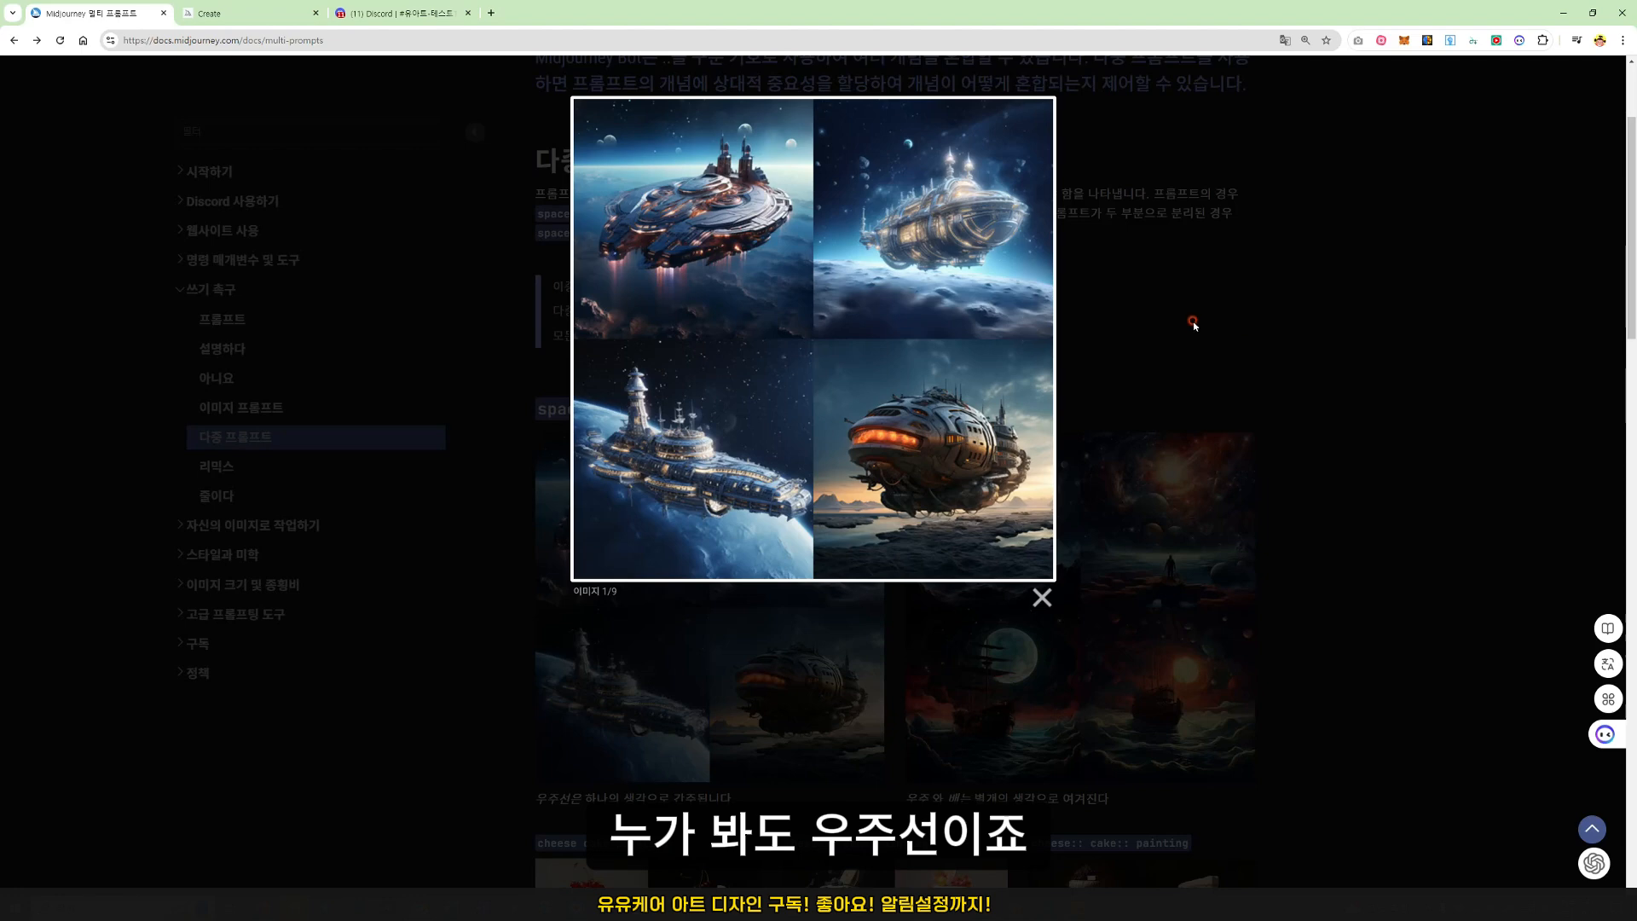
click(995, 435)
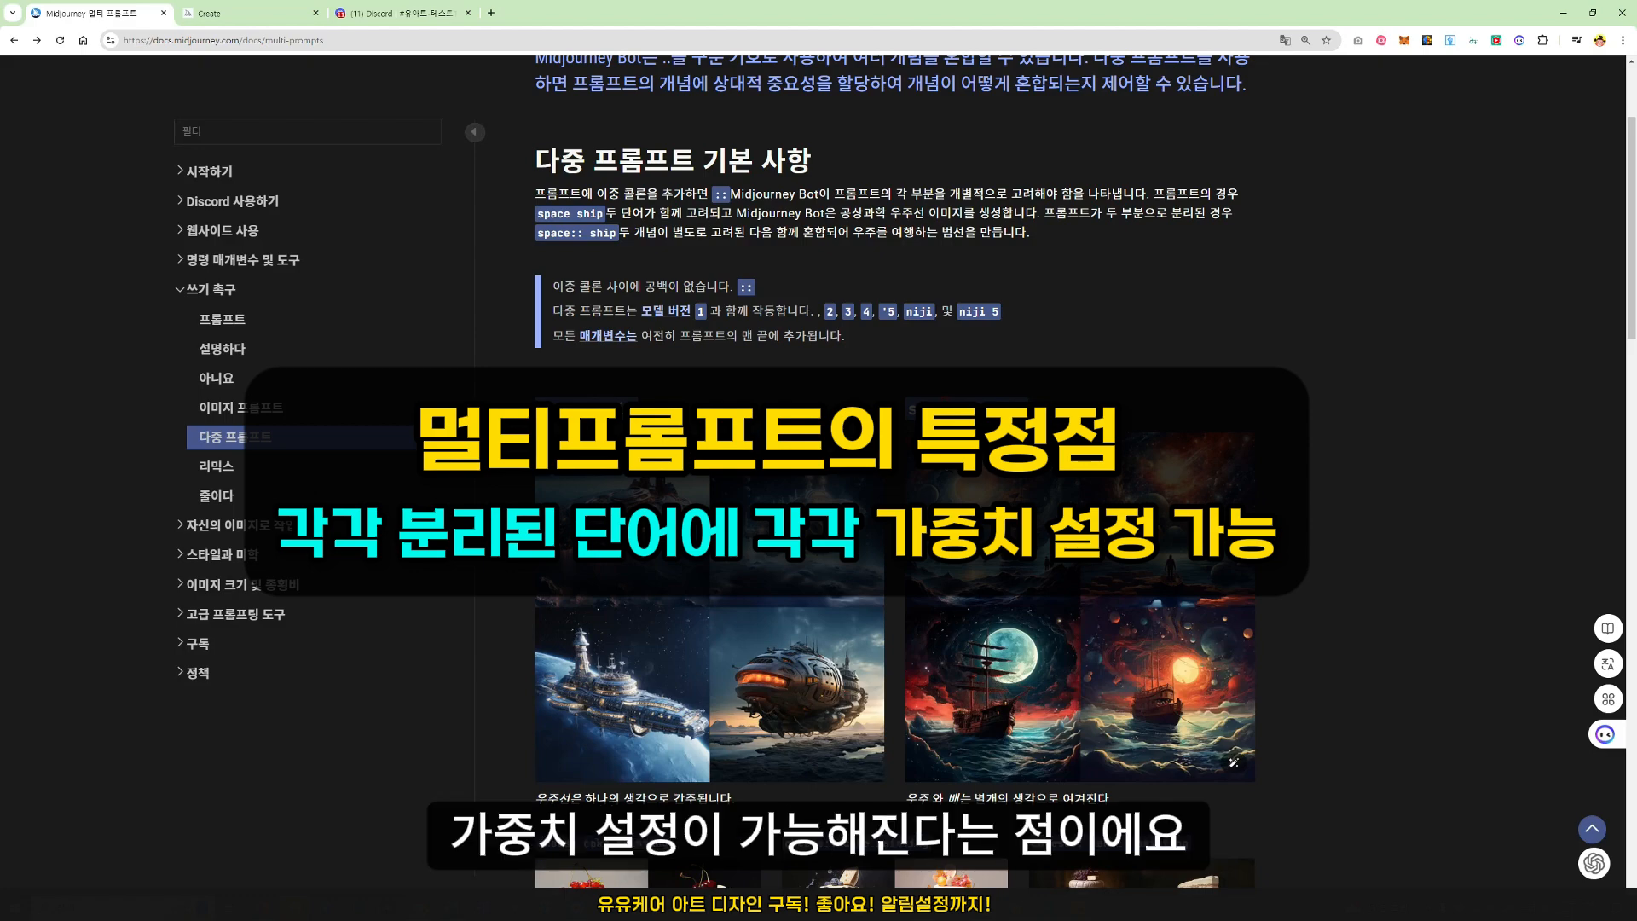
In the prompt weights section, mark the "space::2 ship" heading with its weight 2 and underline the note about unspecified weights.
scroll(989, 512, down, 9)
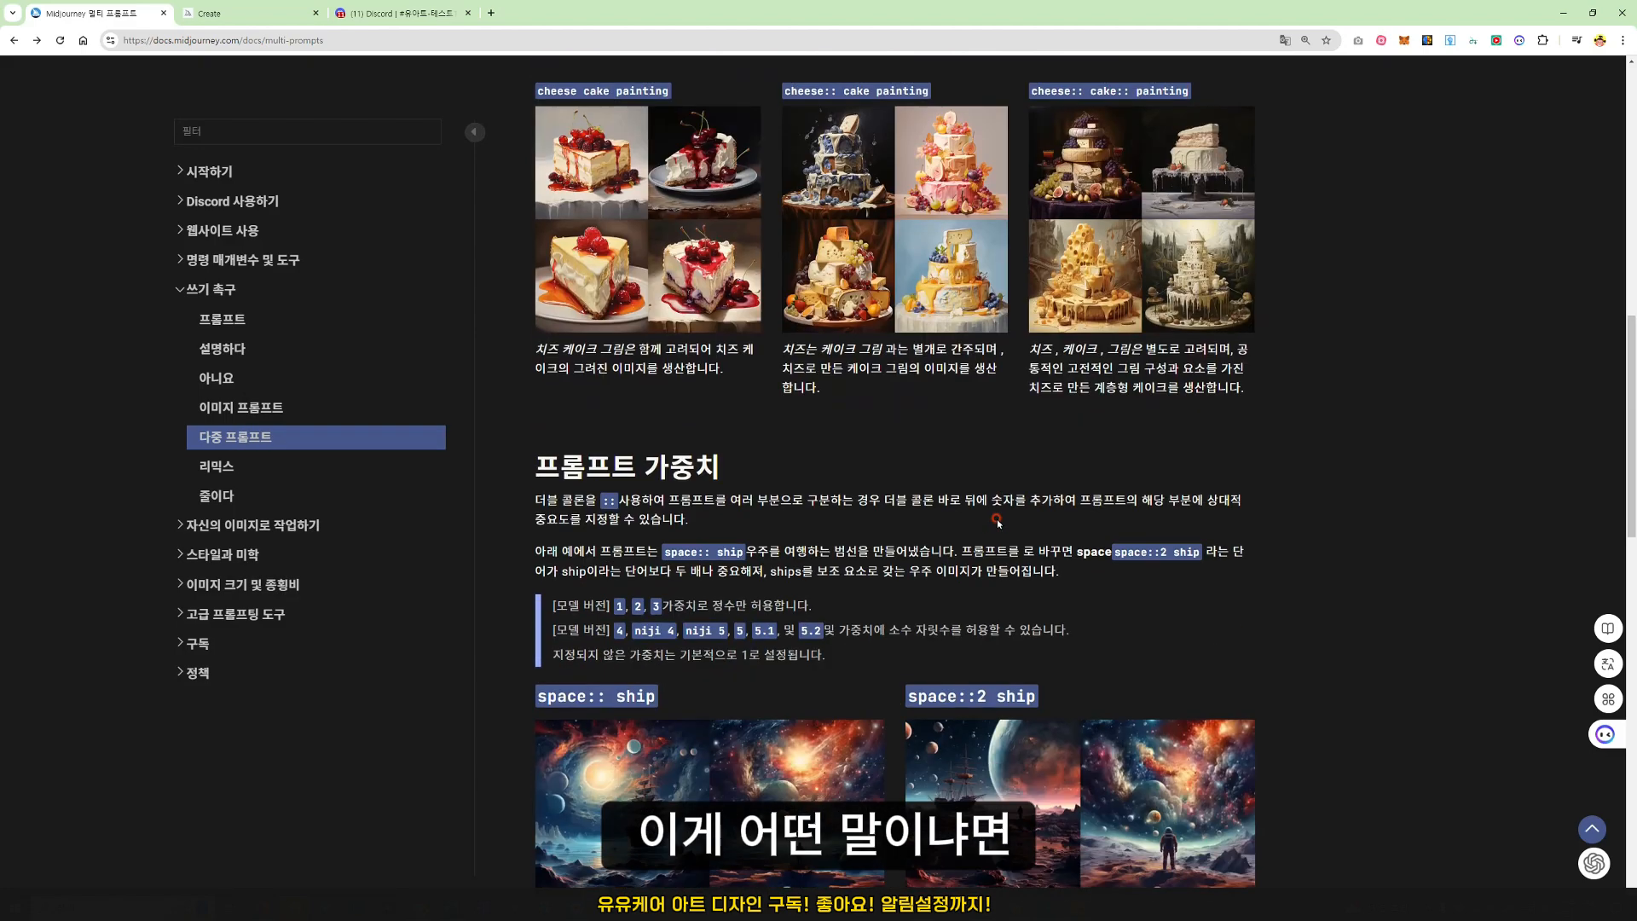
scroll(997, 520, down, 3)
scroll(712, 433, down, 1)
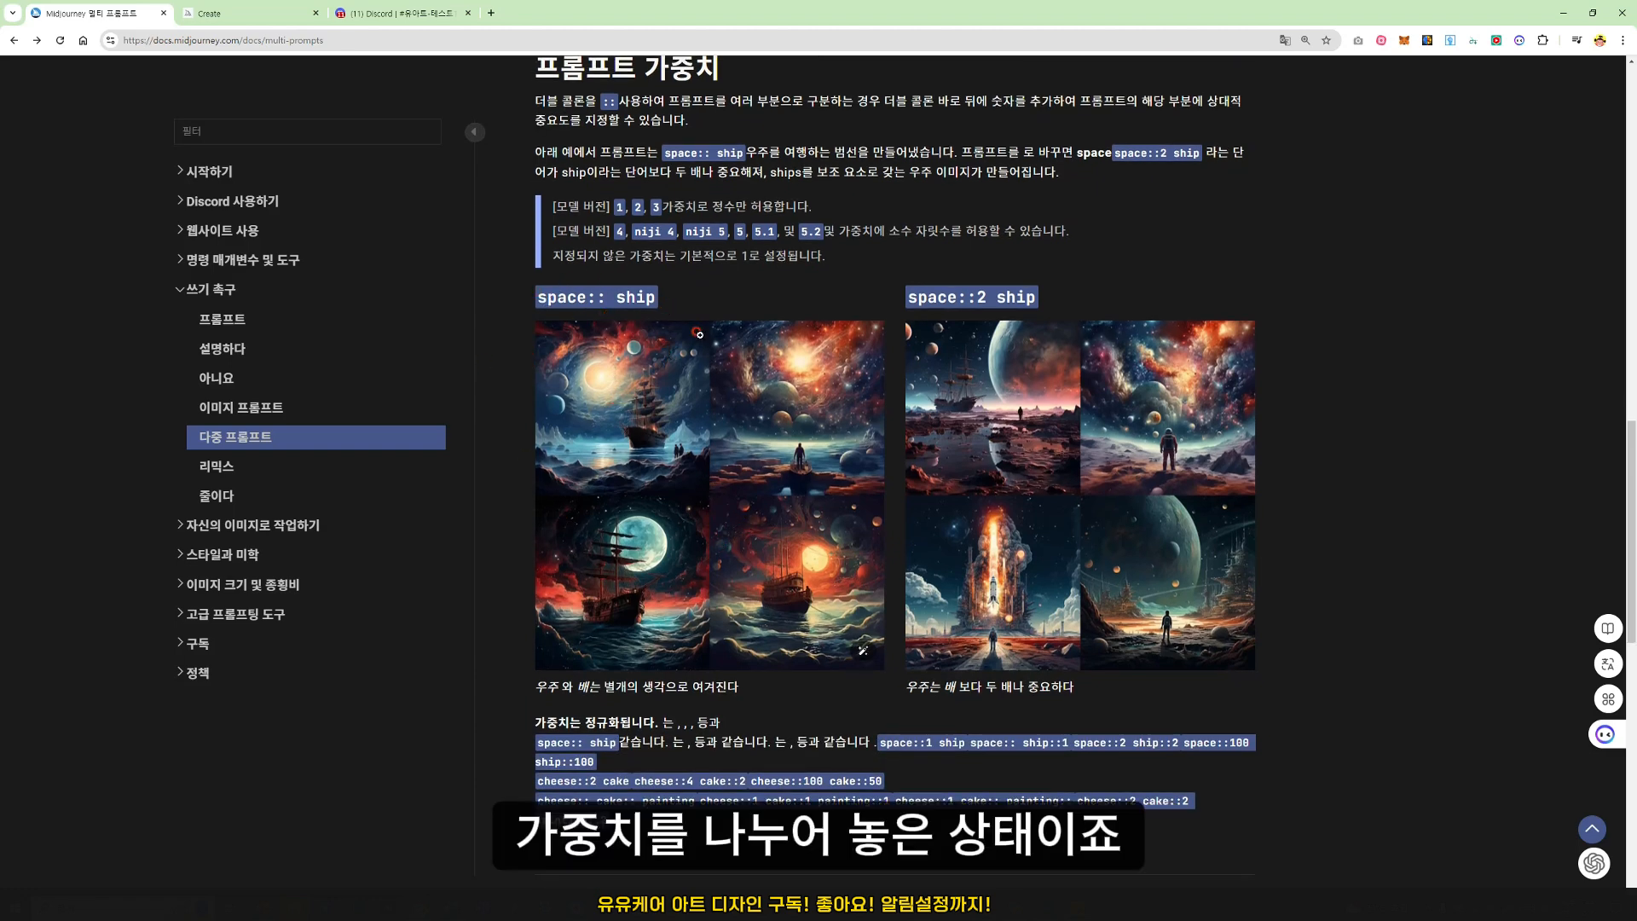
mouse_move(902, 316)
mouse_down()
mouse_move(991, 312)
mouse_move(976, 278)
mouse_move(983, 318)
mouse_move(1052, 312)
mouse_up()
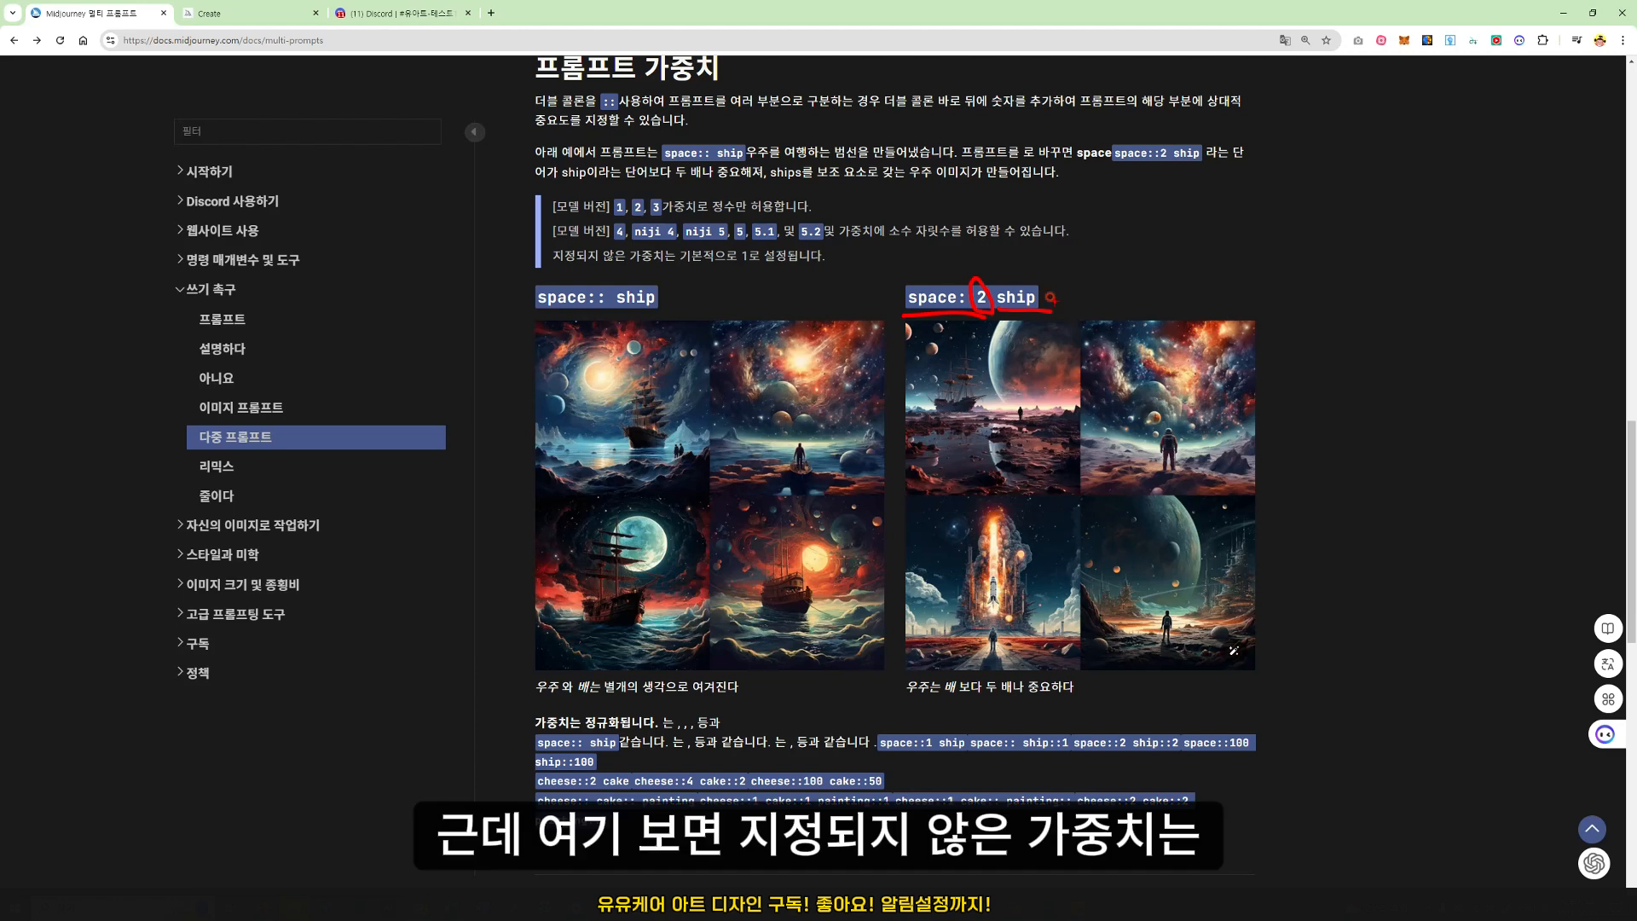
drag(554, 265, 838, 268)
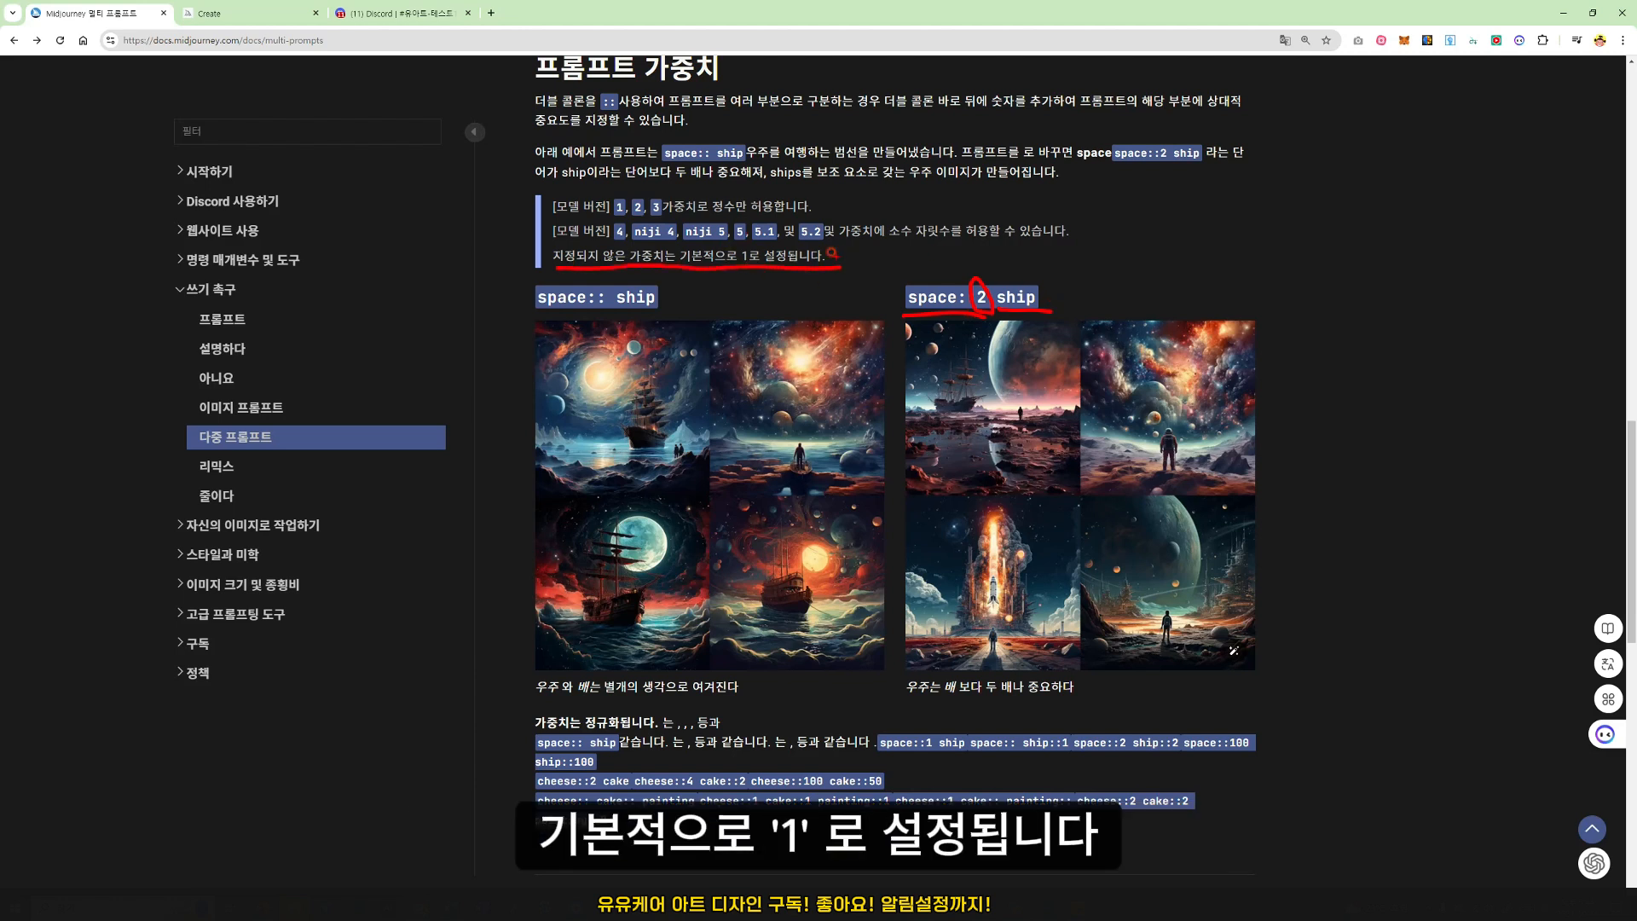
Draw "::1" after the "space::2 ship" heading and underline the caption below its example image.
click(1051, 293)
click(1051, 300)
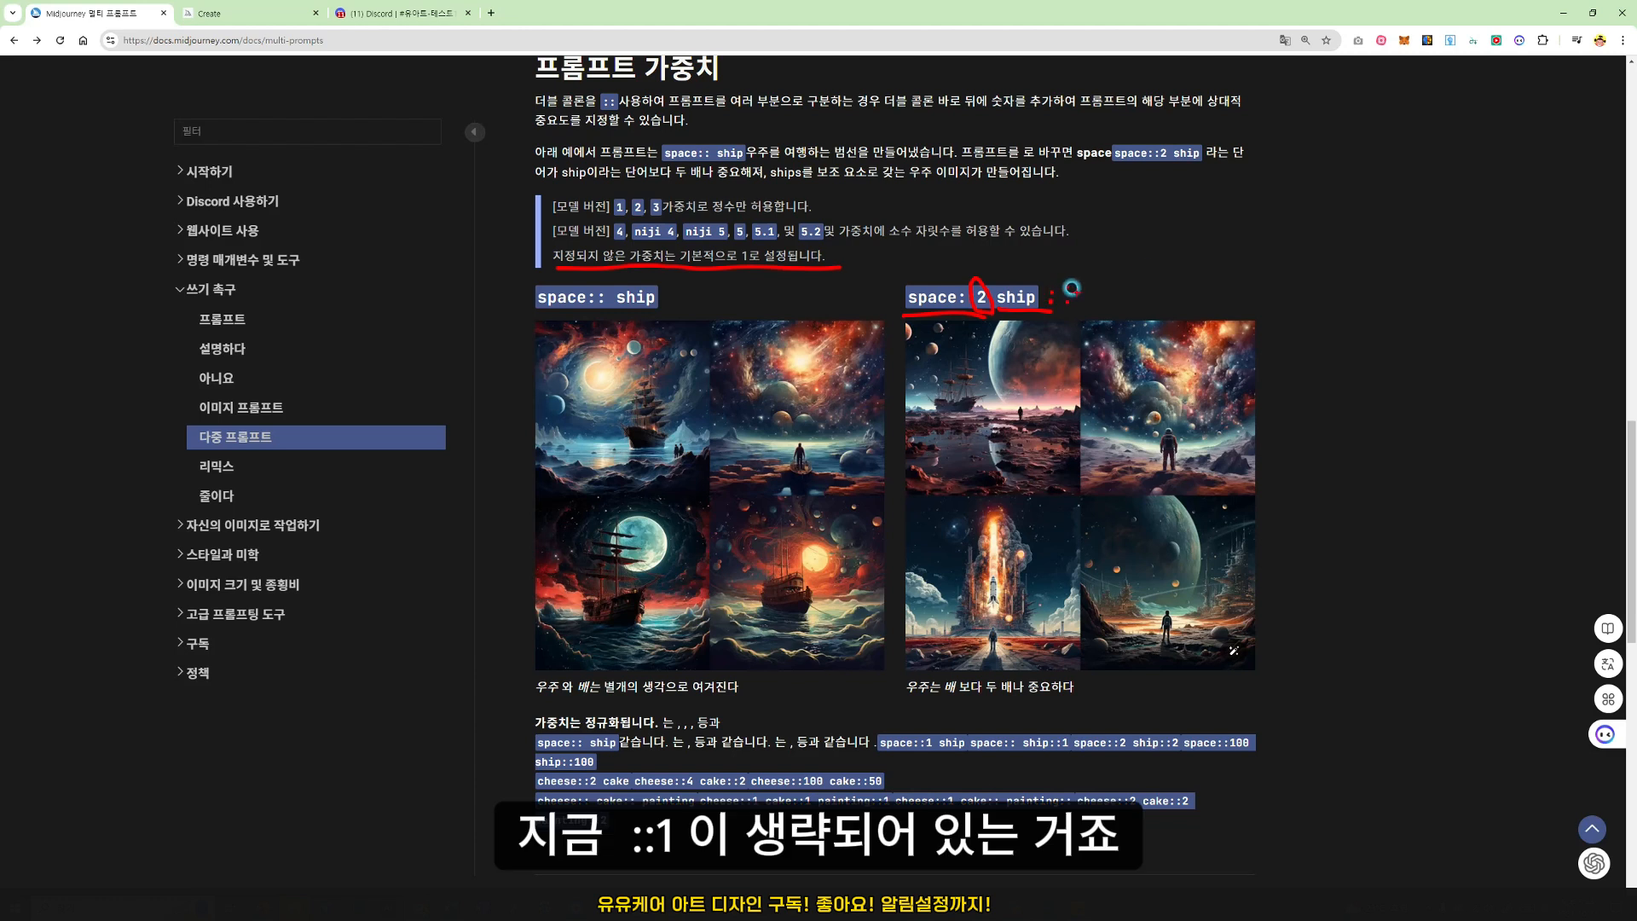
click(1066, 290)
drag(1085, 281, 1085, 311)
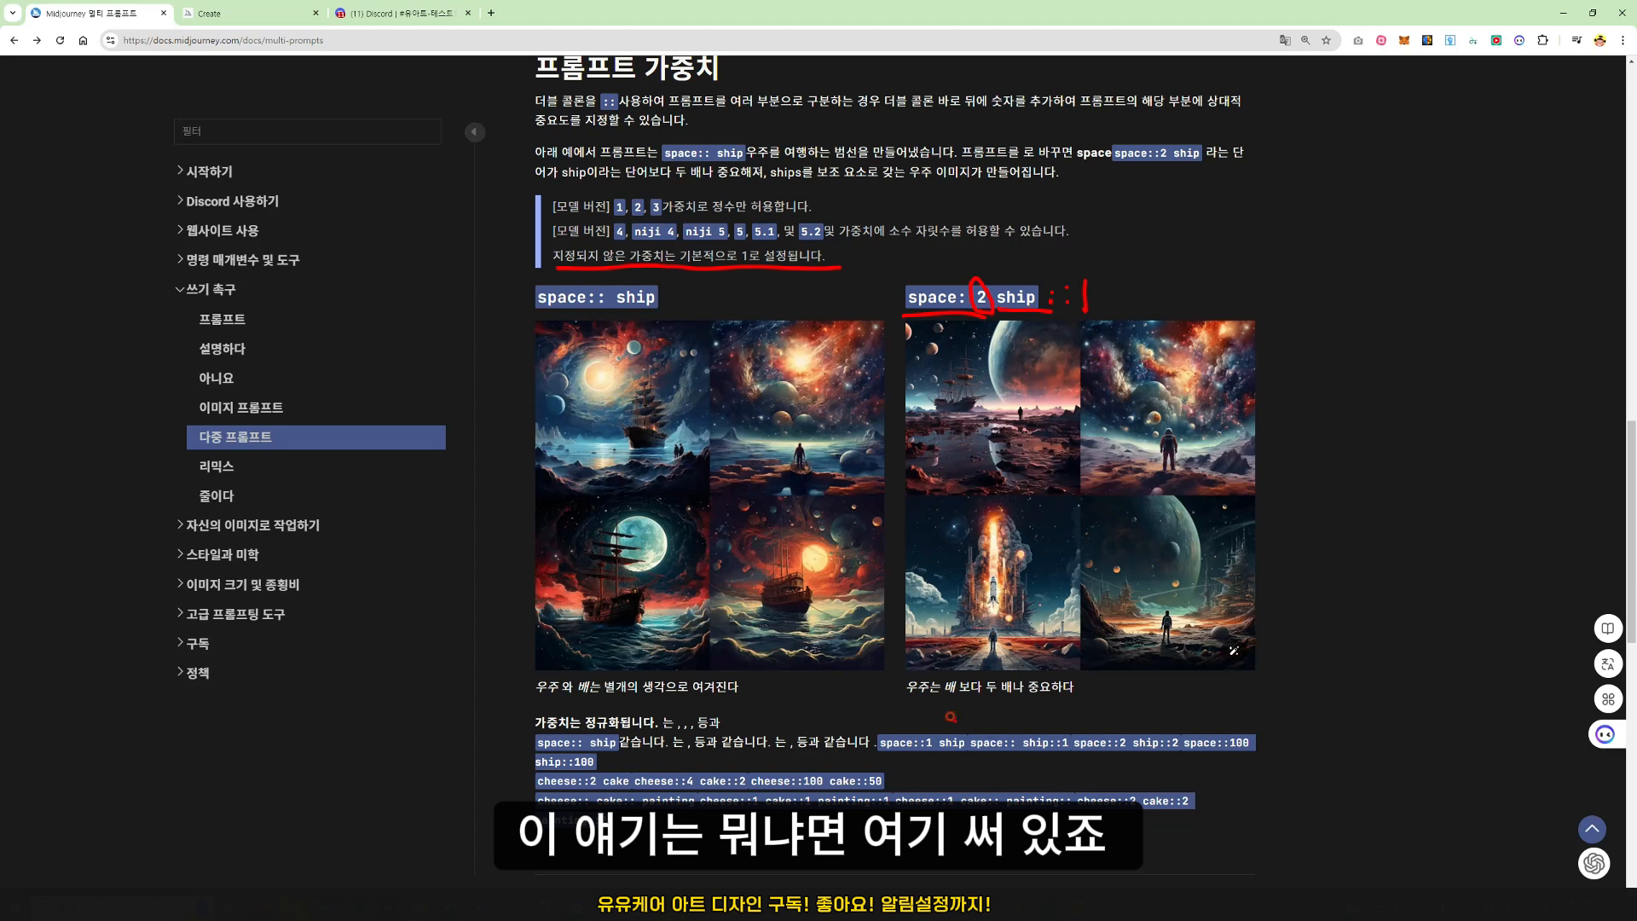
drag(895, 701, 1100, 697)
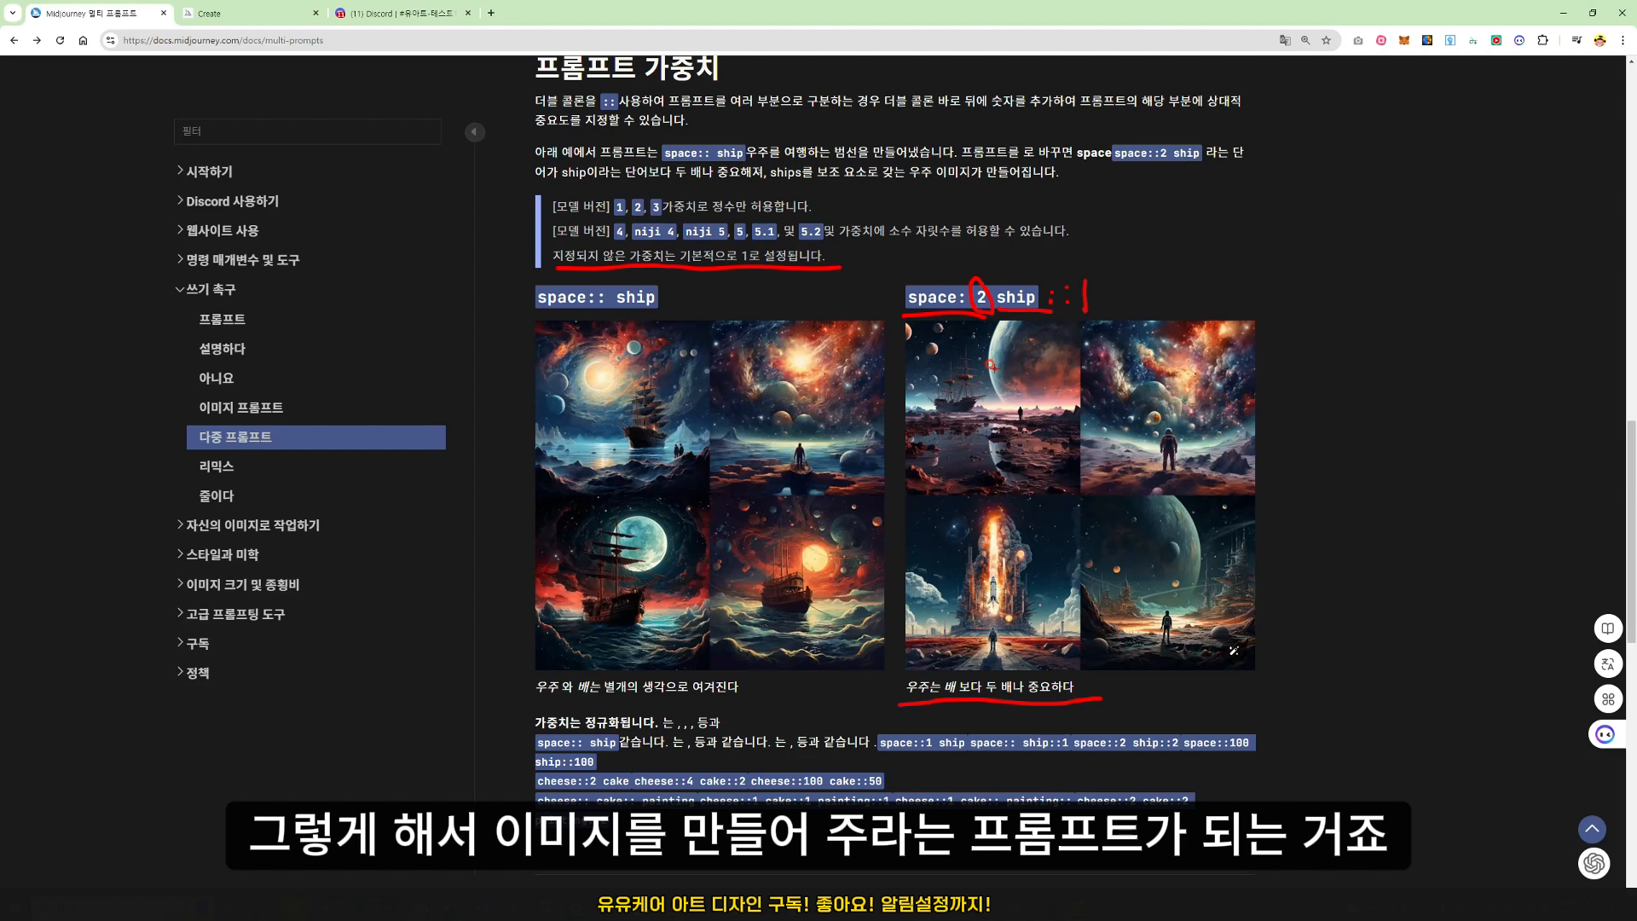
Compare the enlarged example images of the "cheese cake painting", "cheese:: cake painting" and "cheese:: cake:: painting" prompts.
scroll(524, 508, up, 10)
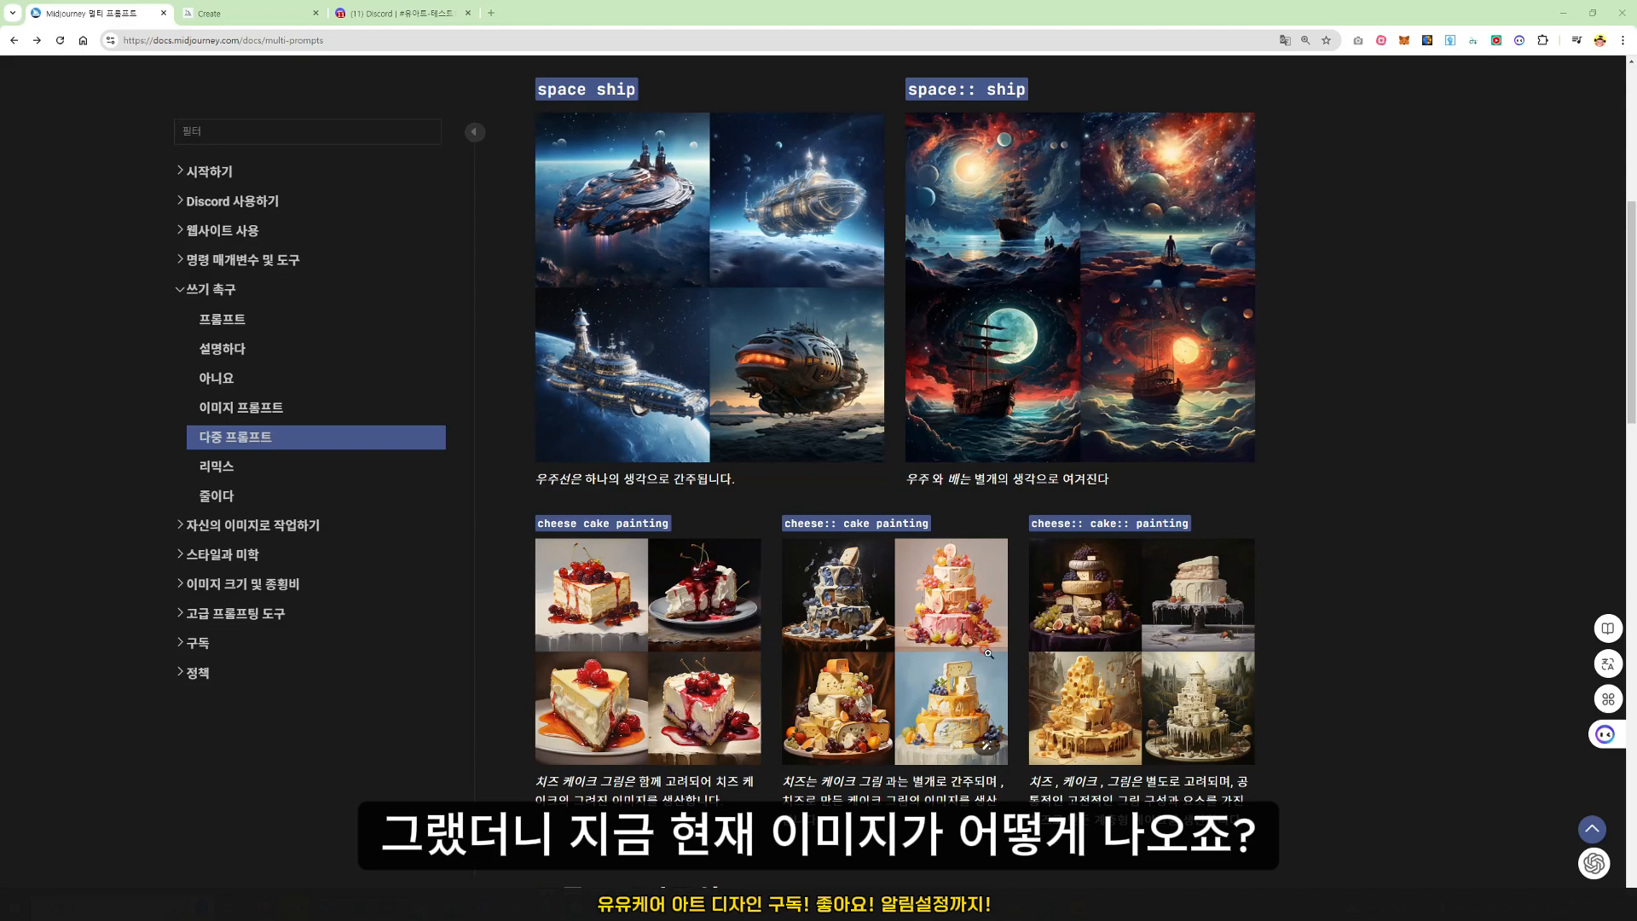
click(968, 651)
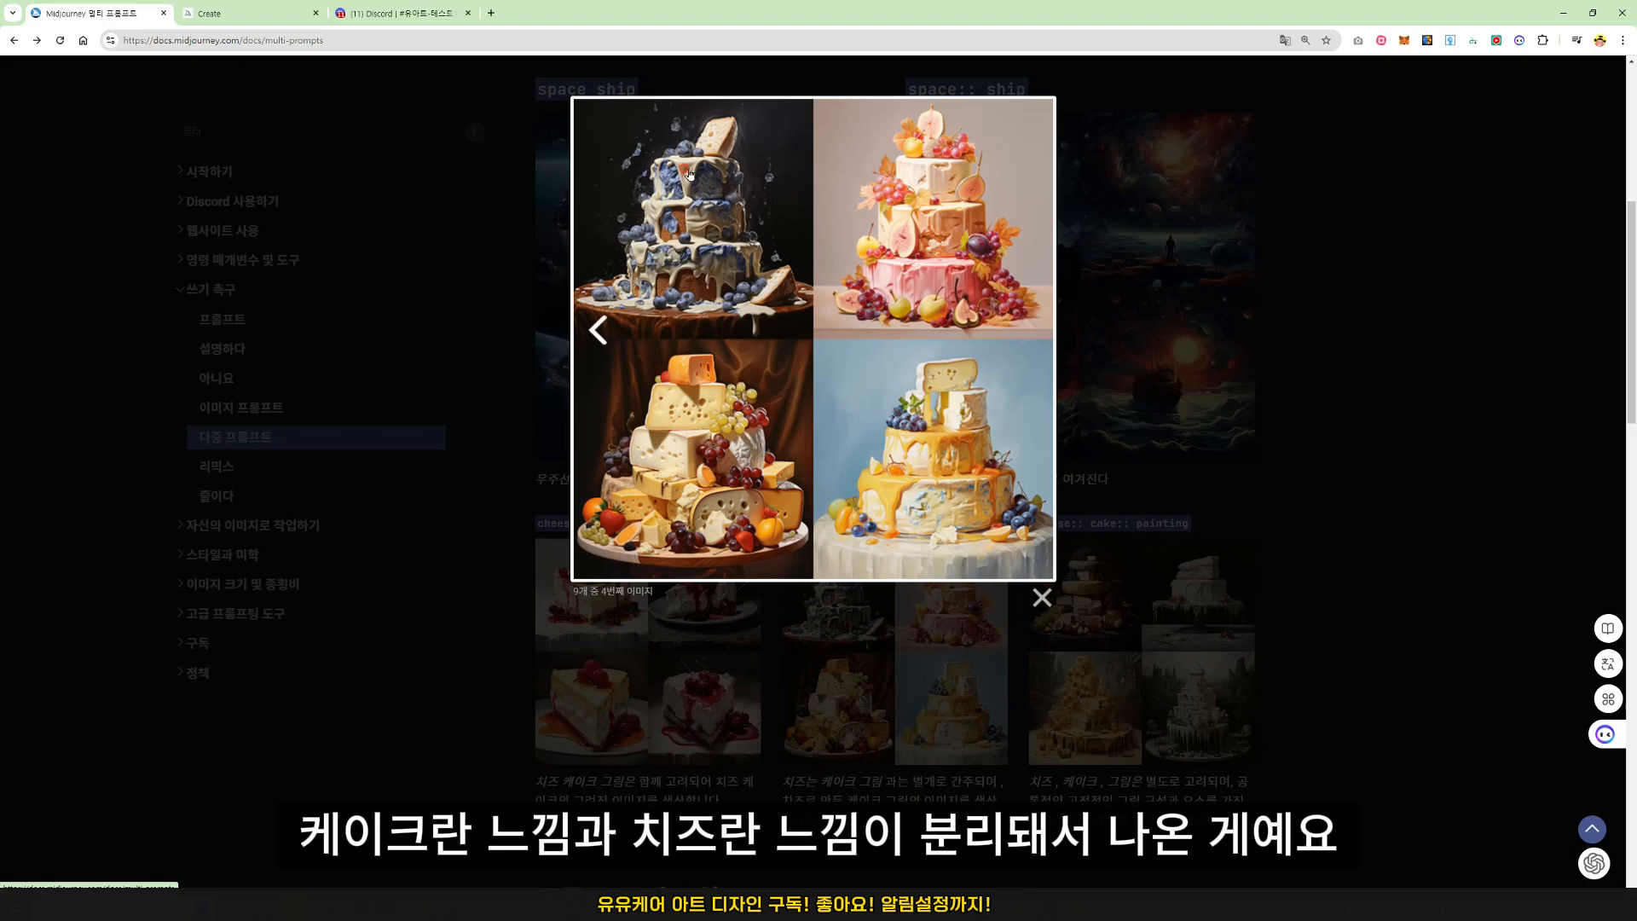
click(607, 668)
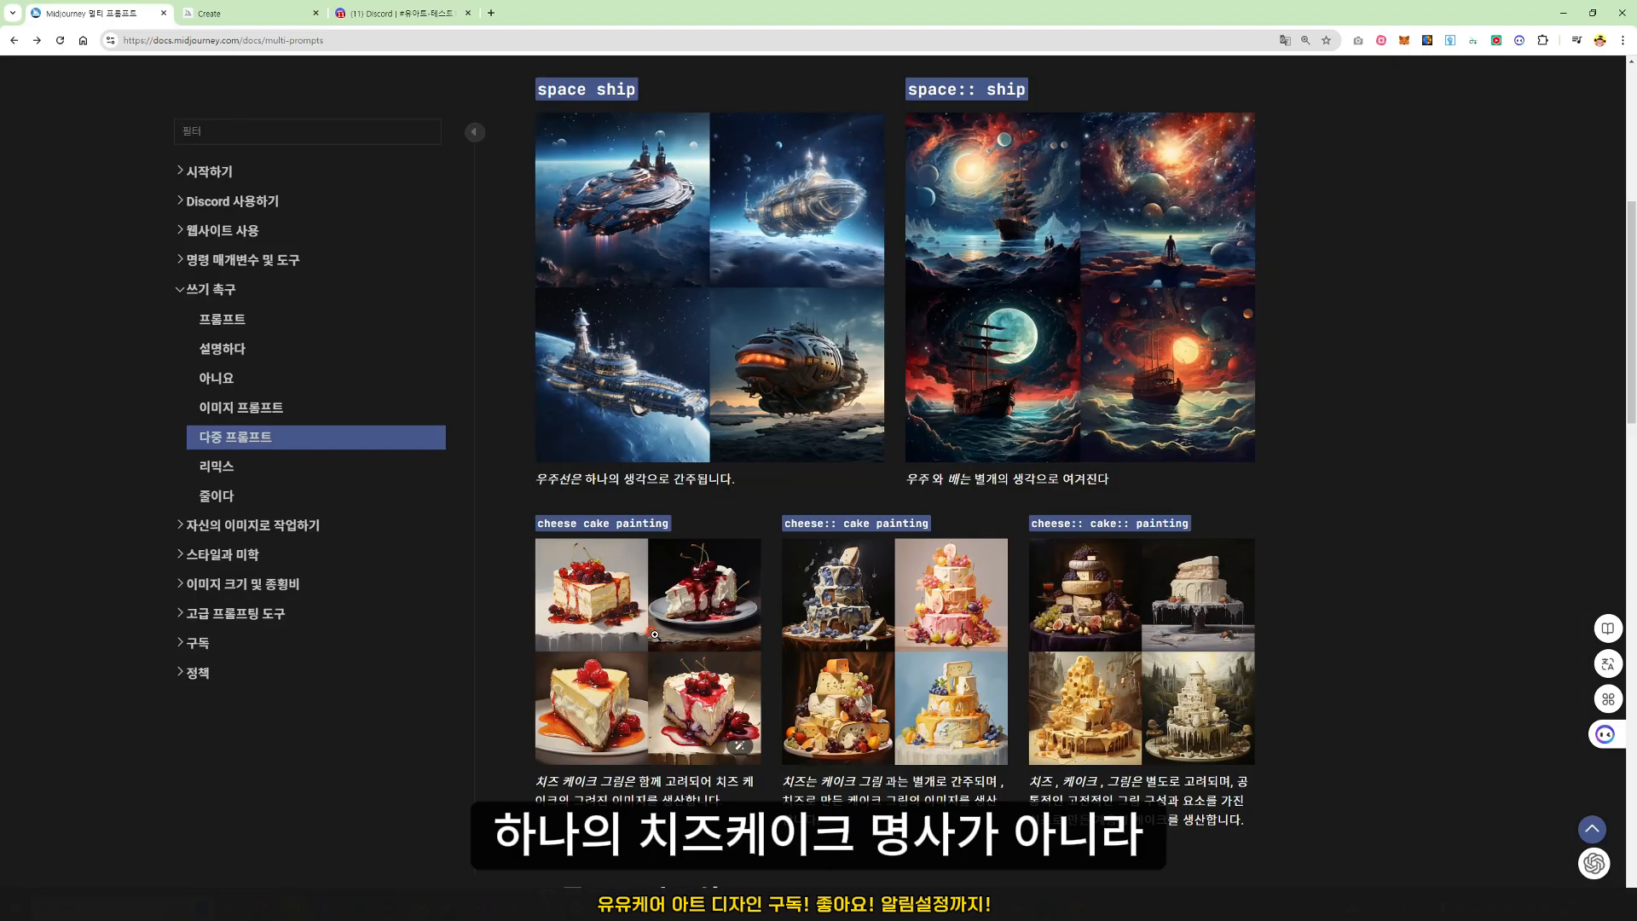
click(638, 641)
click(893, 233)
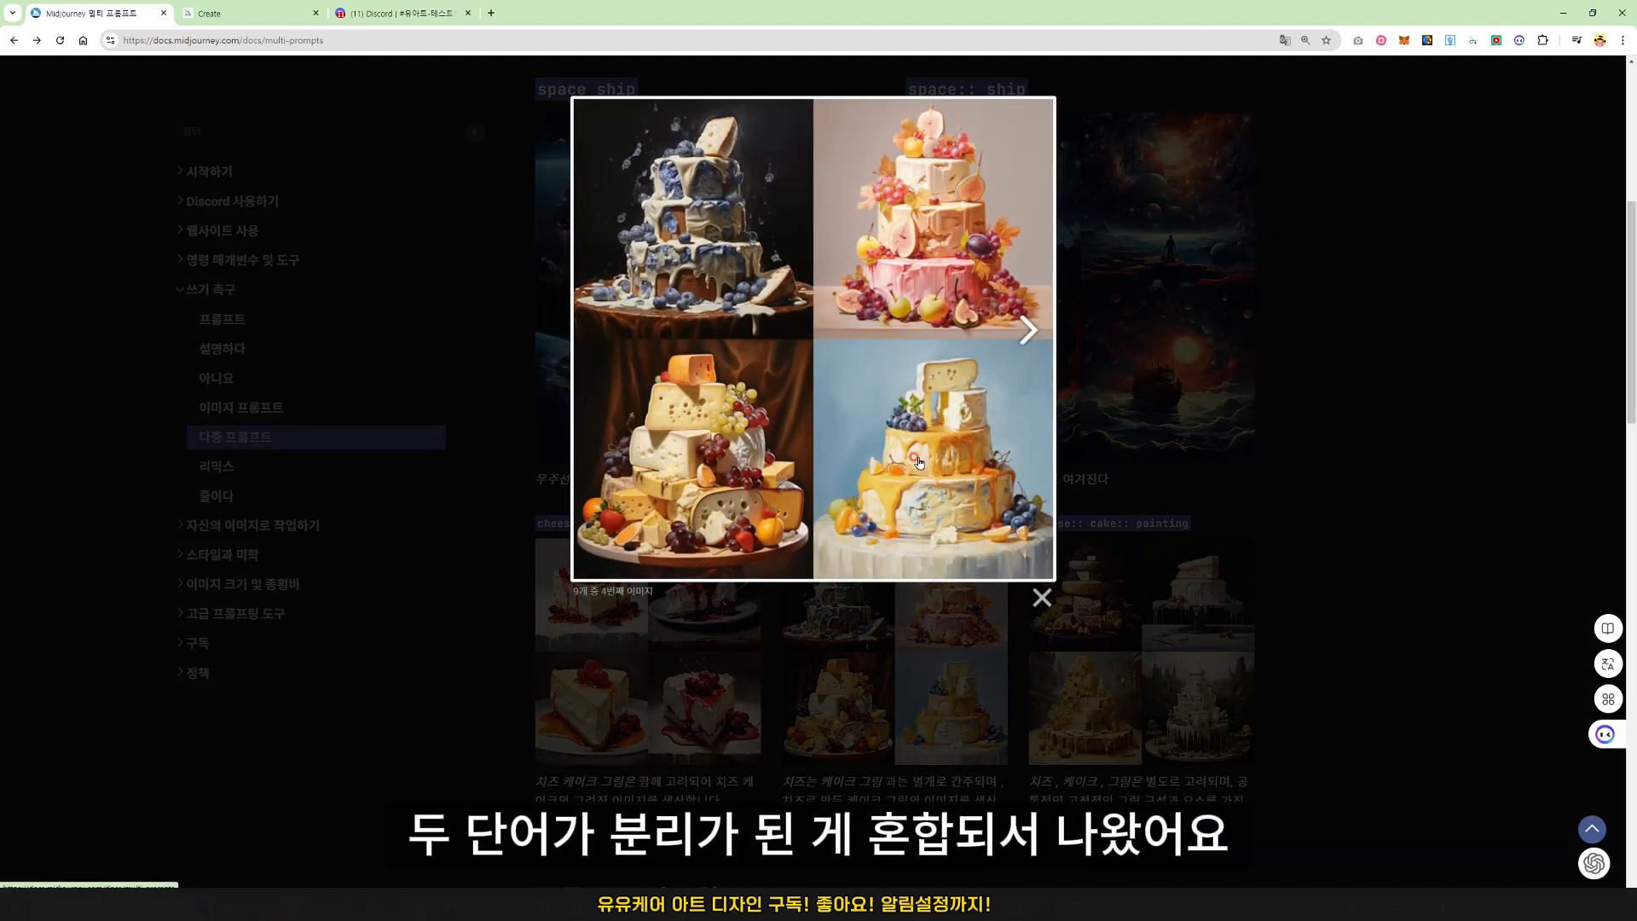
click(1041, 596)
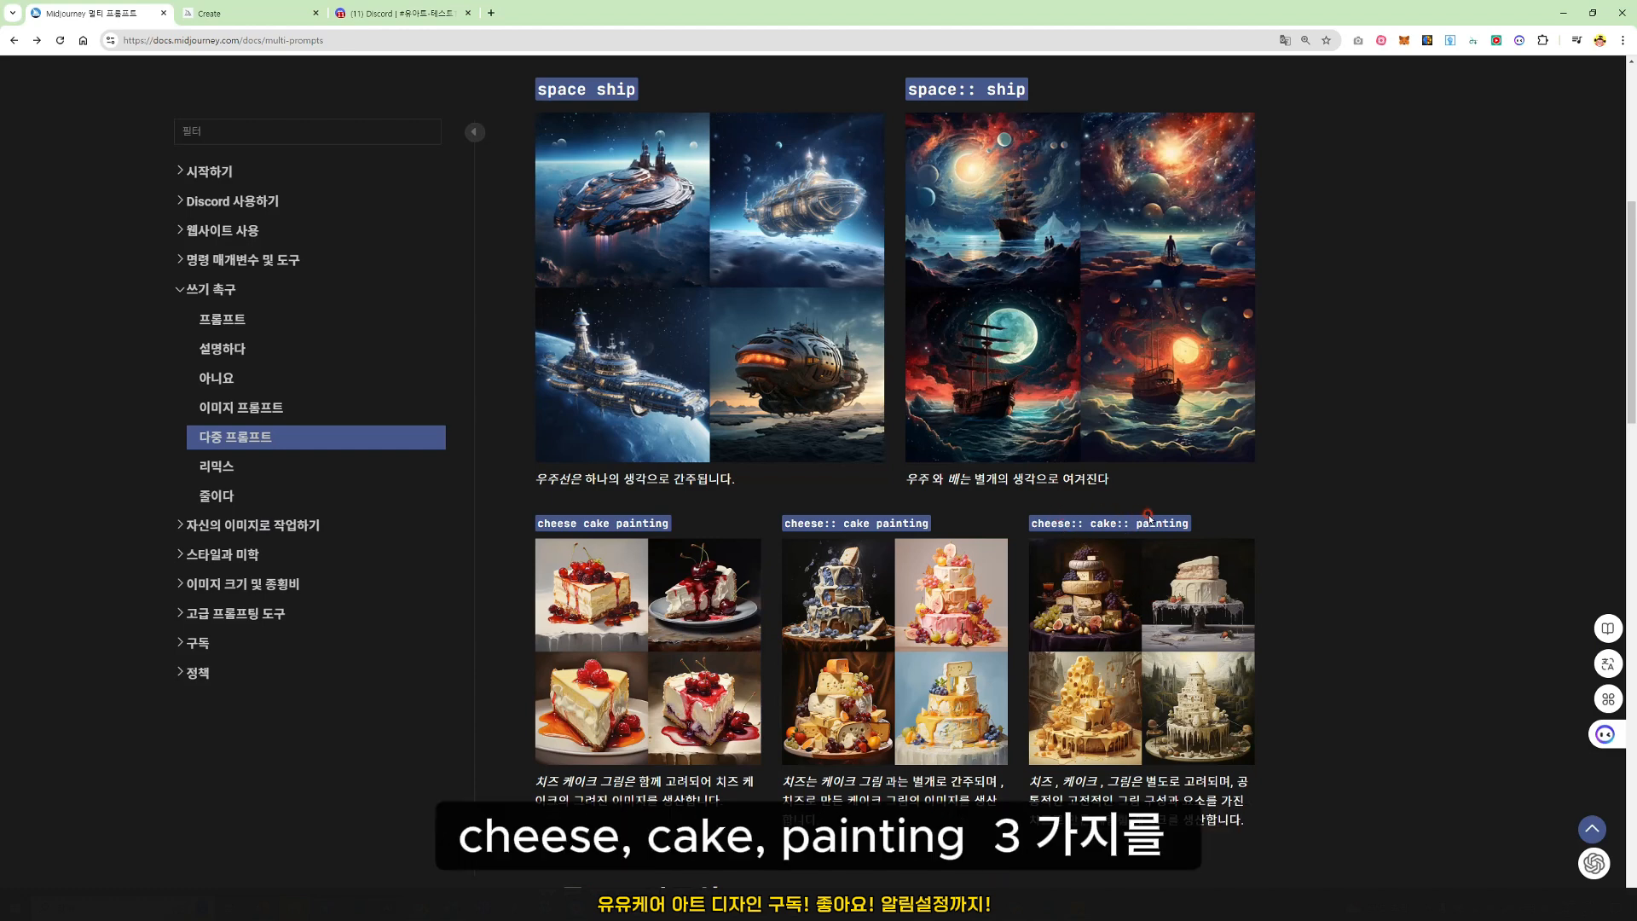
click(1181, 671)
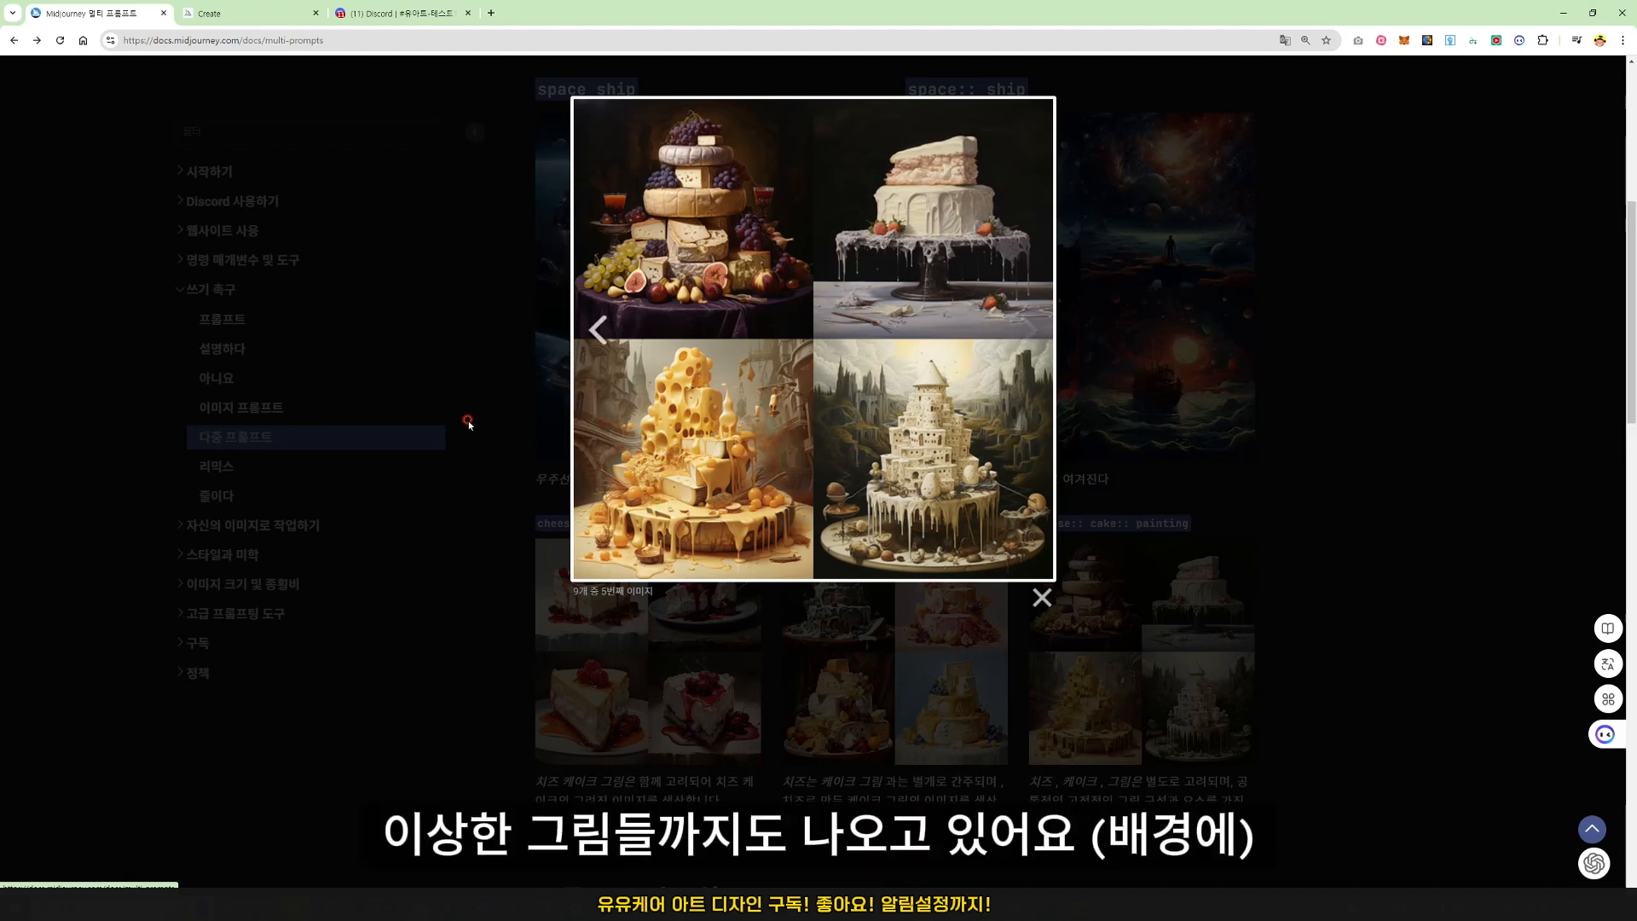
click(1056, 659)
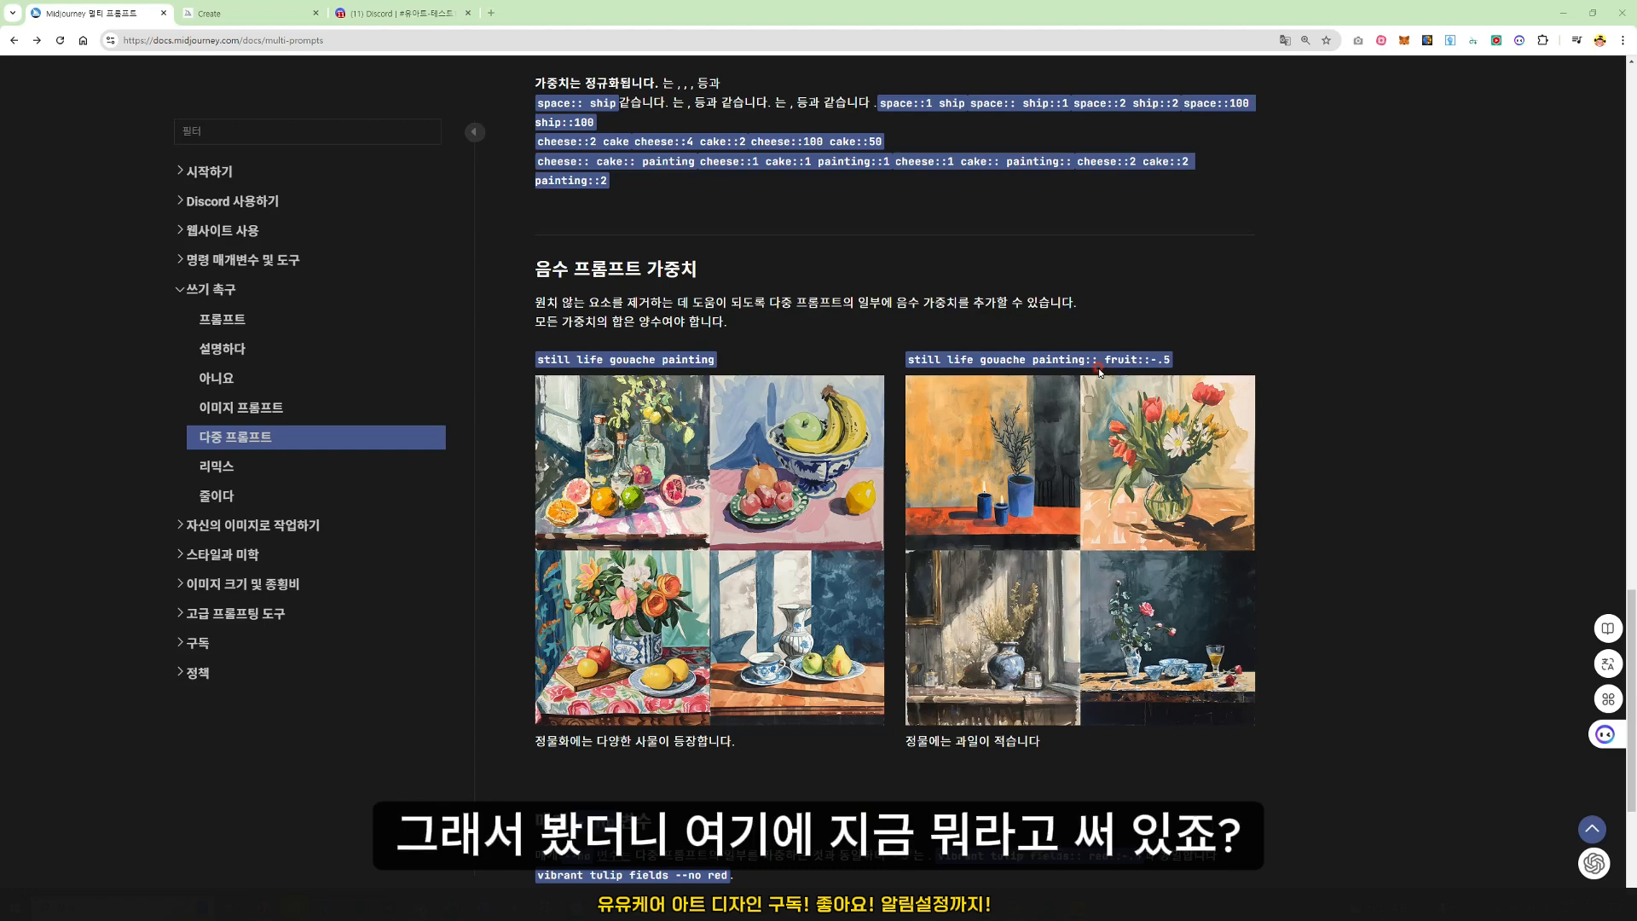
Box the "fruit::-.5" part of the negative-weight example prompt in red, and switch to the Midjourney Create page.
mouse_move(1101, 375)
mouse_down()
mouse_move(1183, 367)
mouse_move(1102, 377)
mouse_move(1174, 339)
mouse_move(1182, 362)
mouse_move(1158, 375)
mouse_move(1198, 325)
mouse_up()
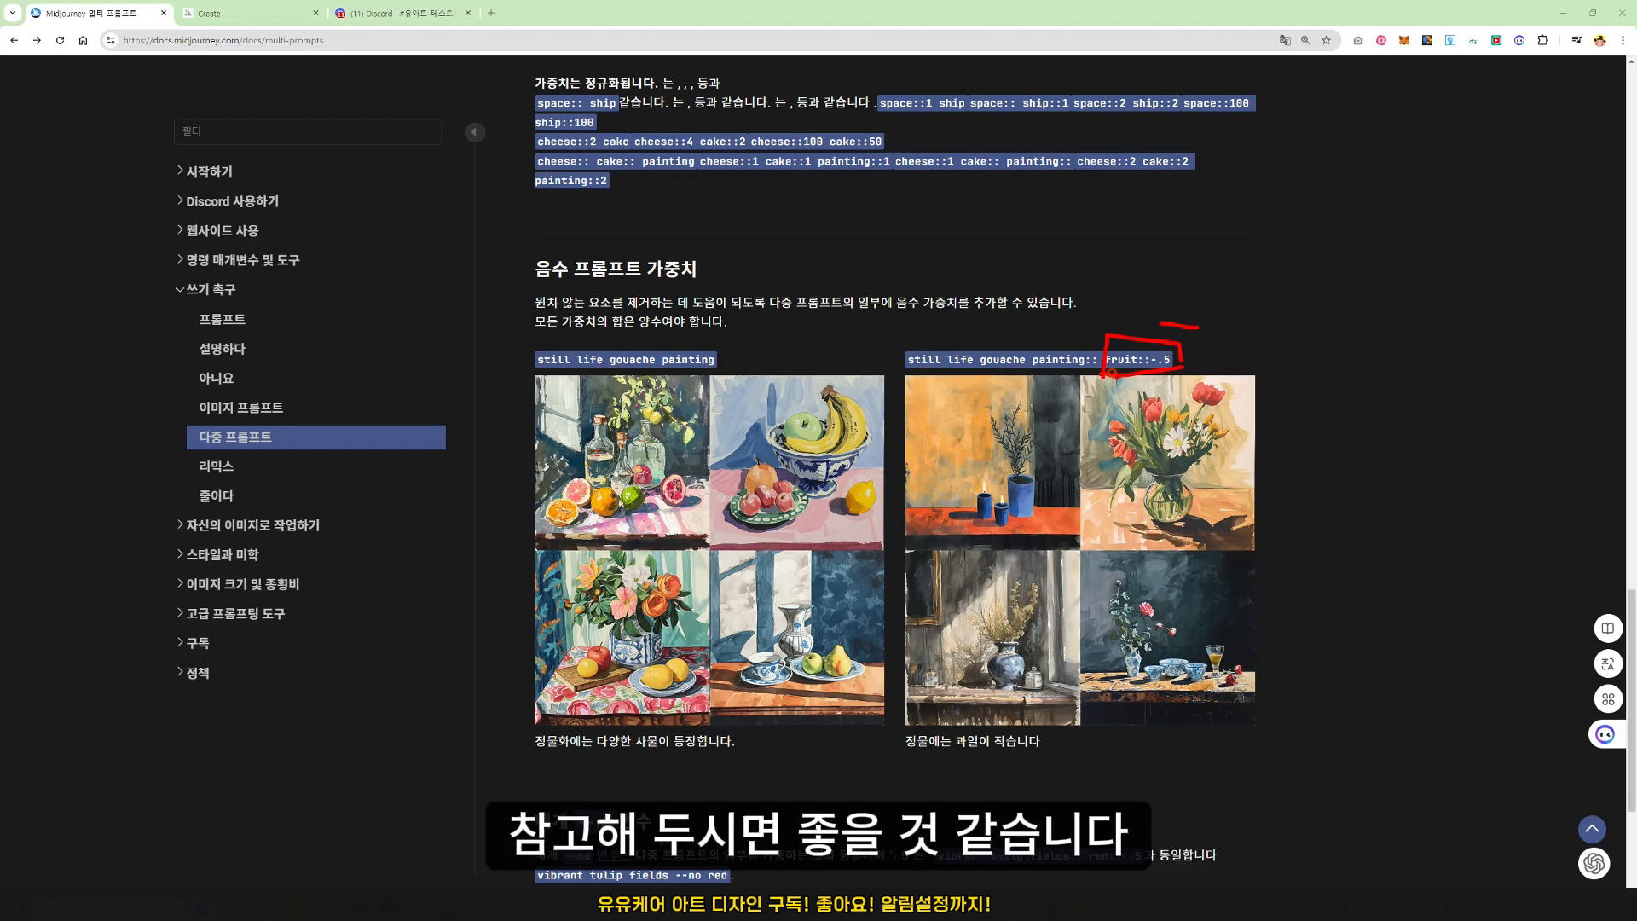
key(ctrl+Tab)
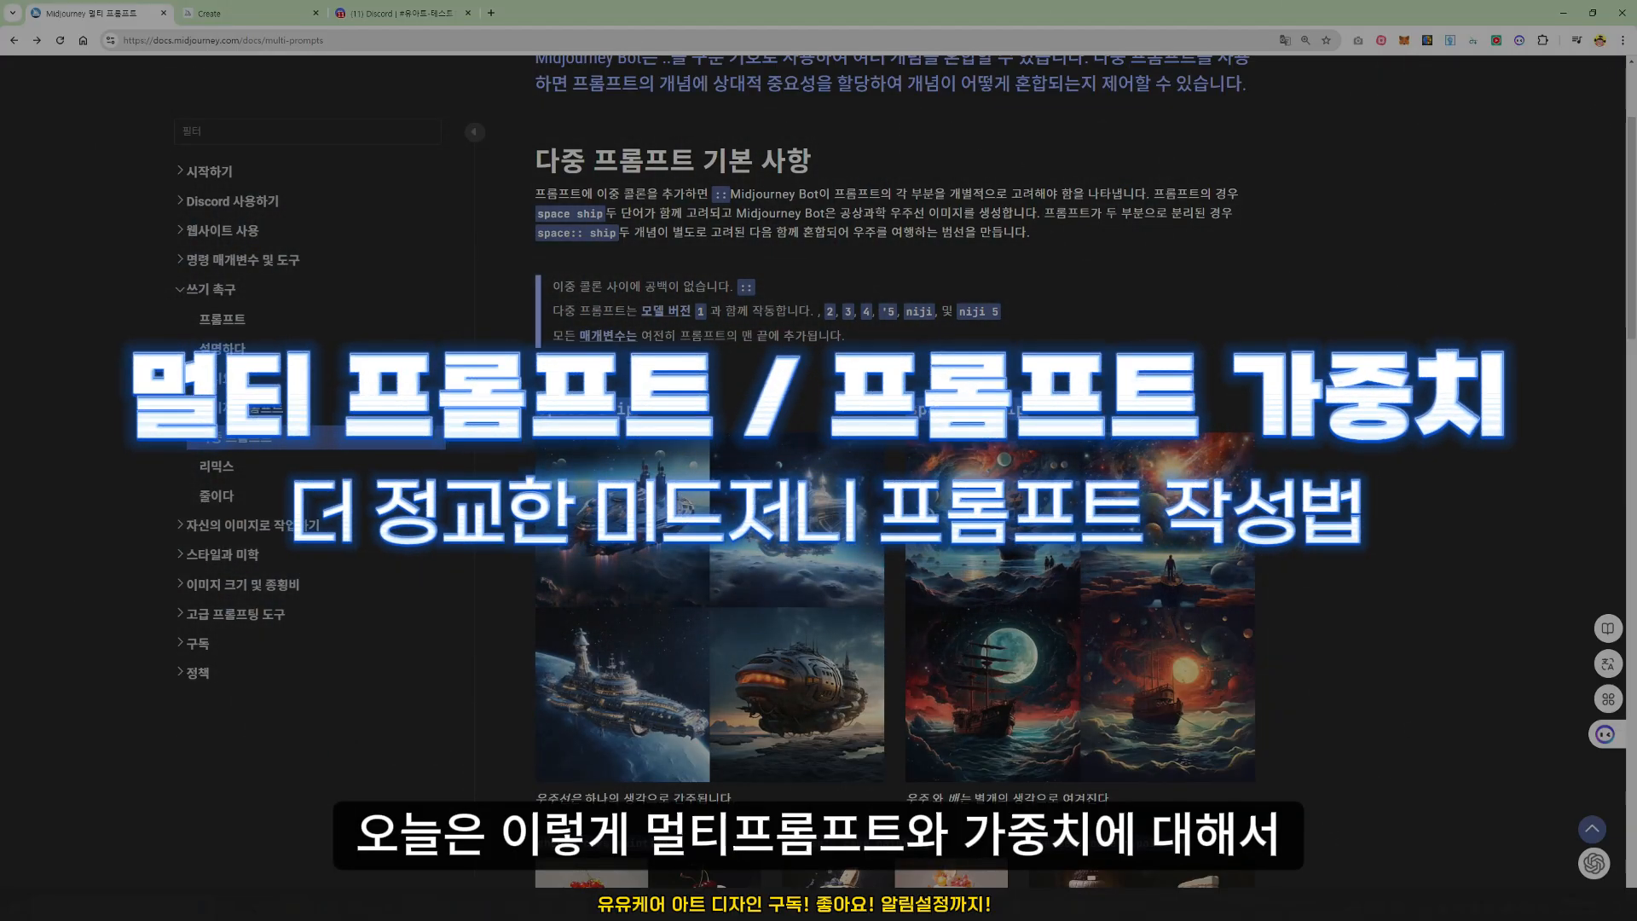
Revisit the prompt weights section, underlining "space::2 ship" and the default-weight note and drawing "::1" after the heading.
scroll(947, 467, down, 10)
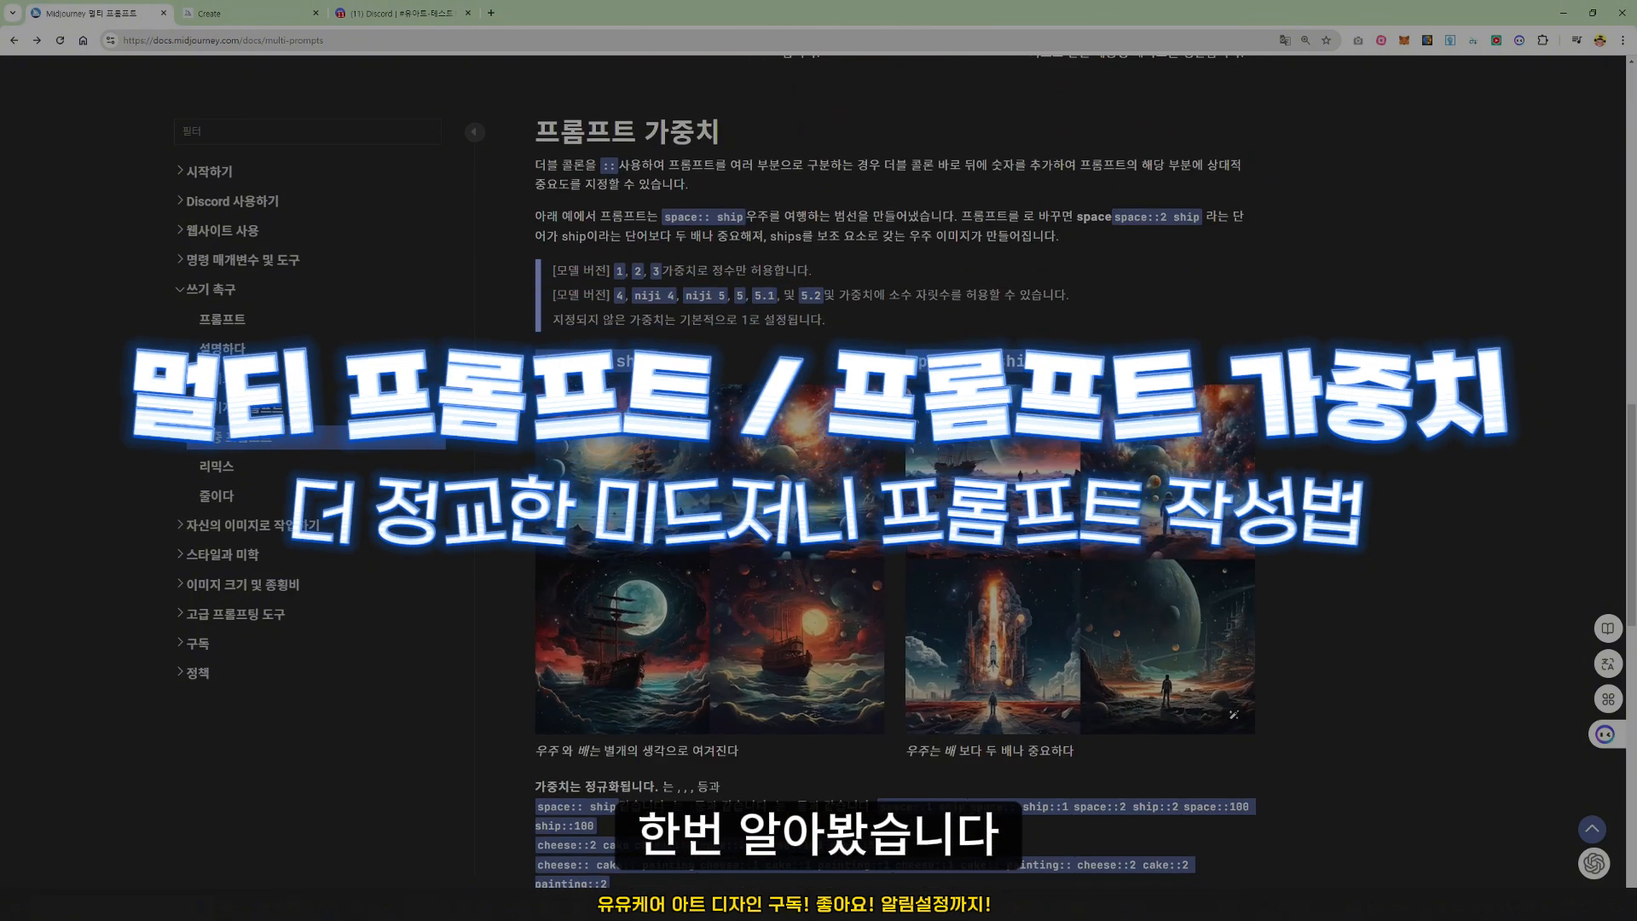
drag(904, 316, 987, 309)
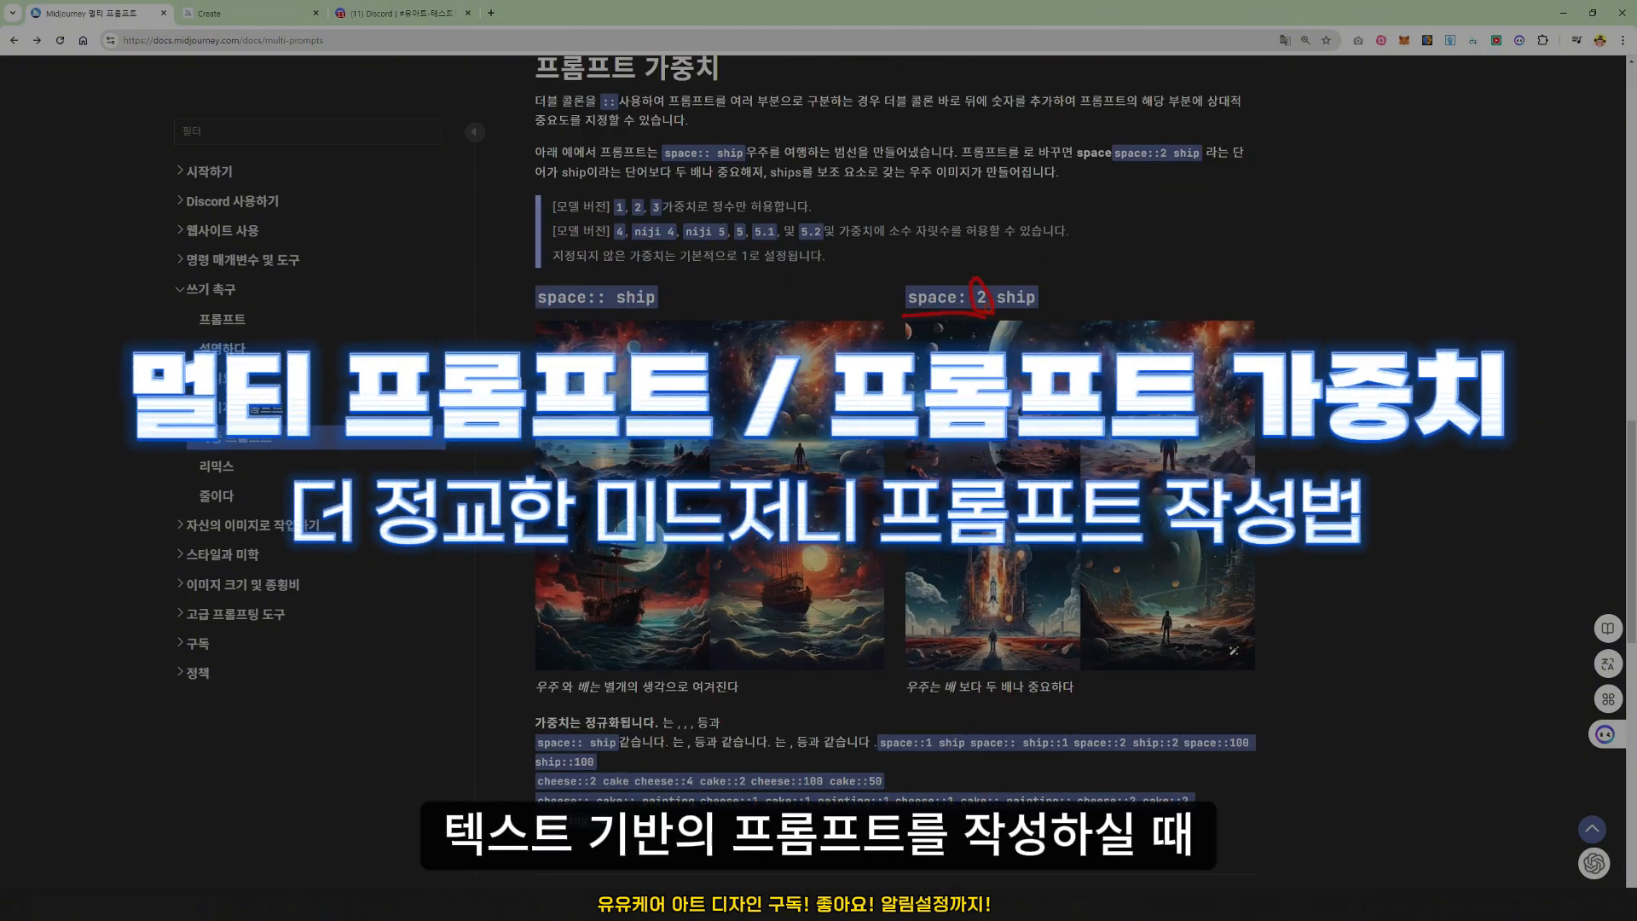
drag(553, 267, 838, 263)
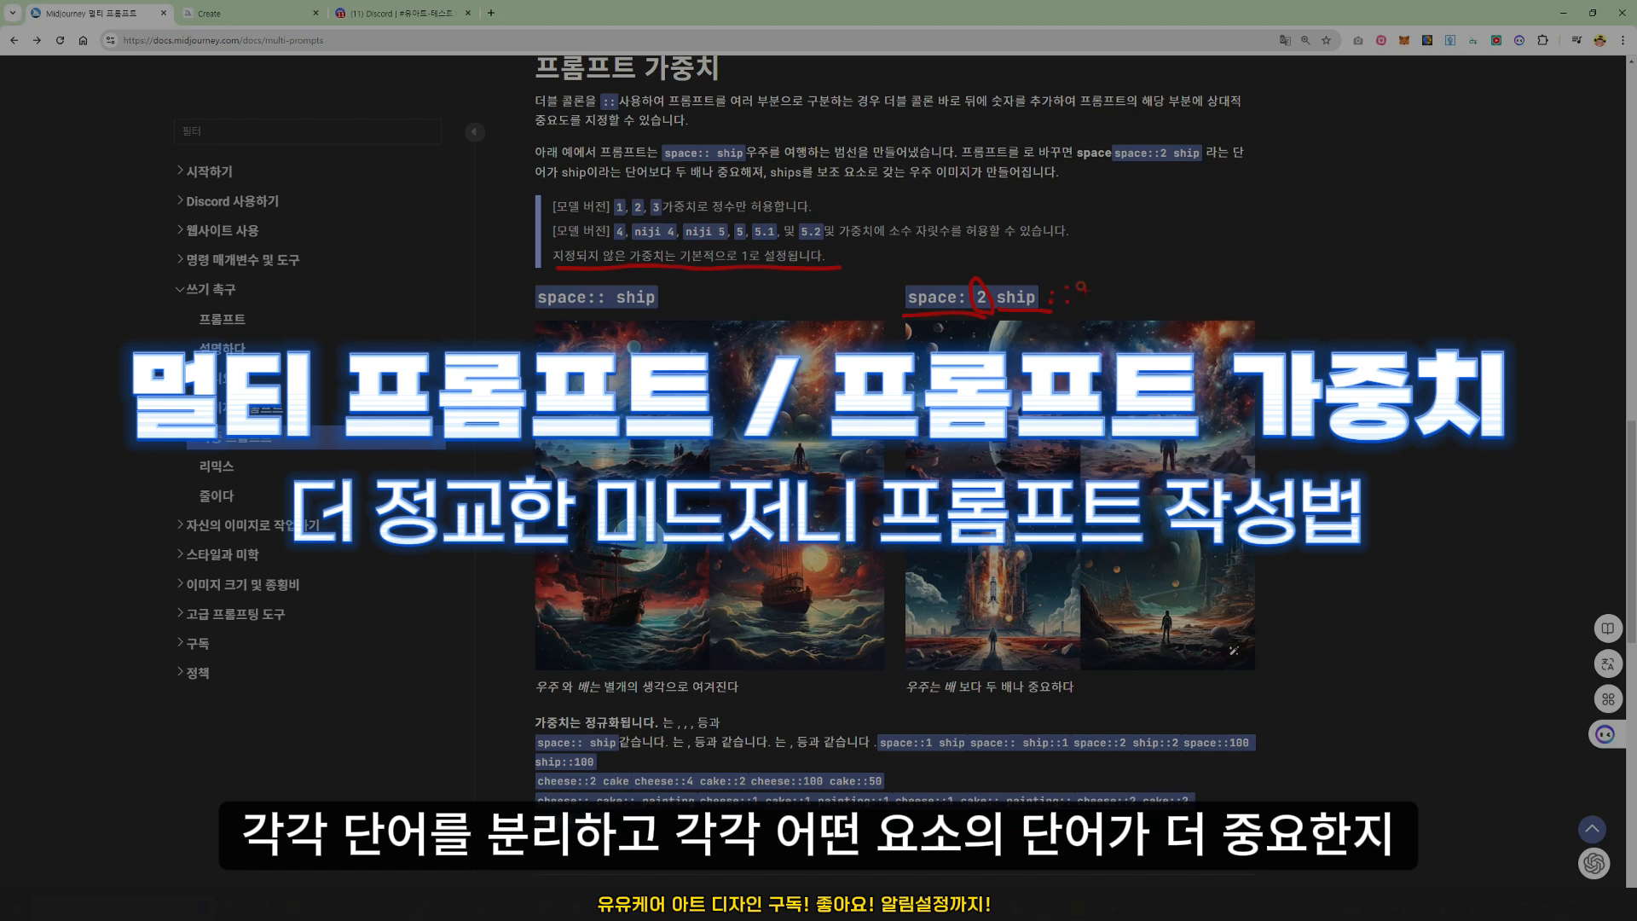
drag(1084, 284, 1086, 310)
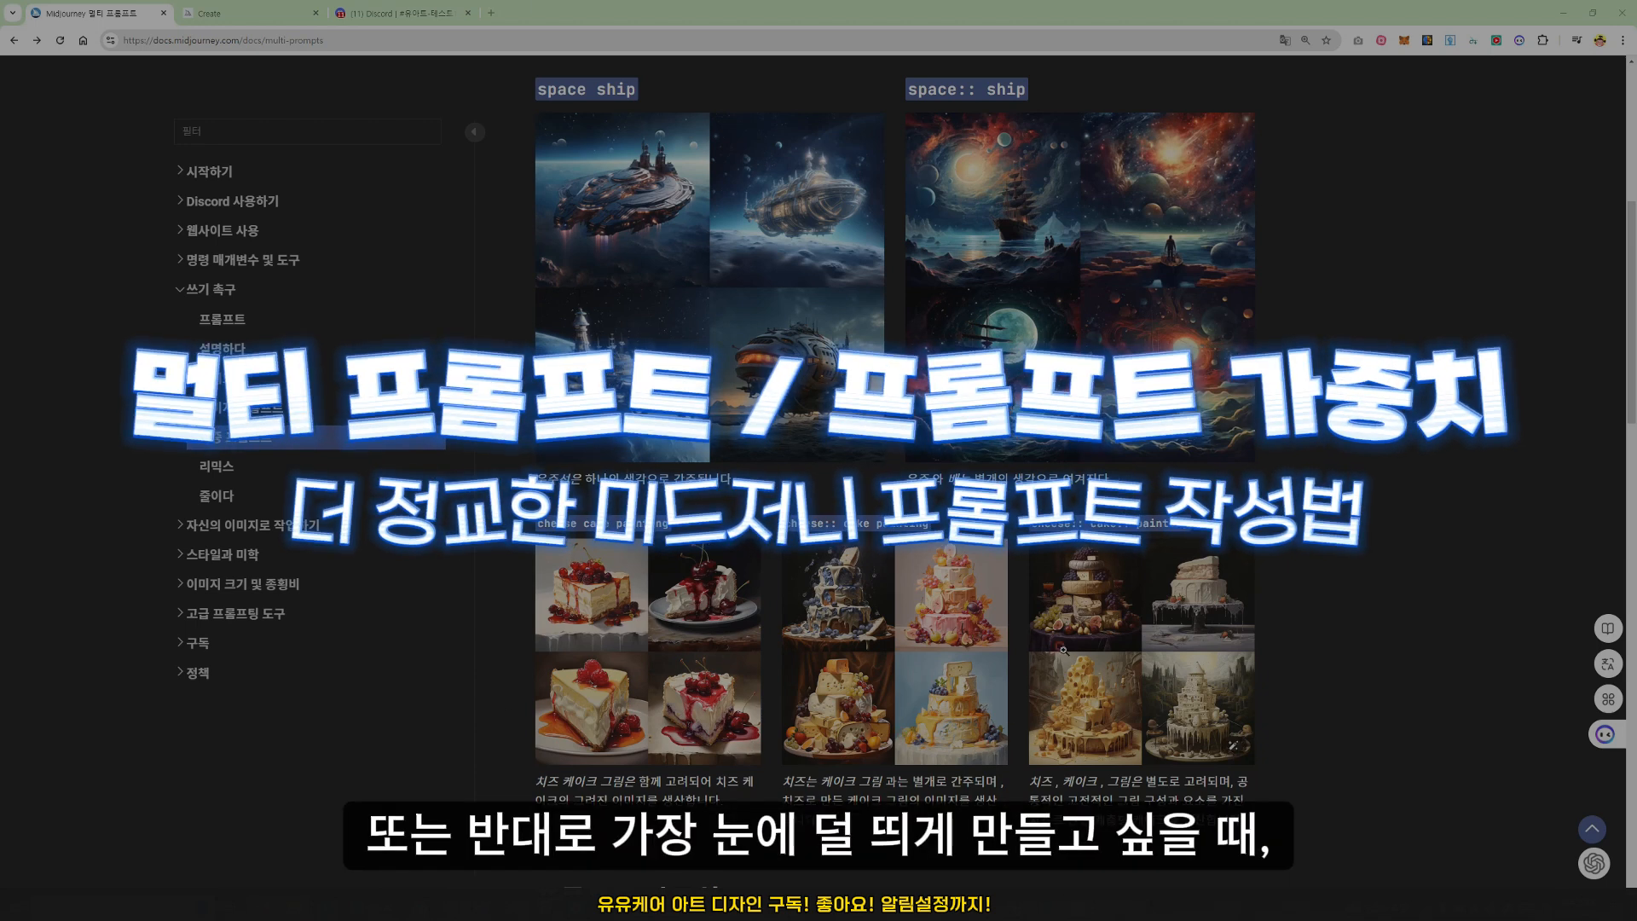
Reopen the enlarged cheese cake example images to review how separating the words changes the pictures.
click(989, 635)
click(934, 650)
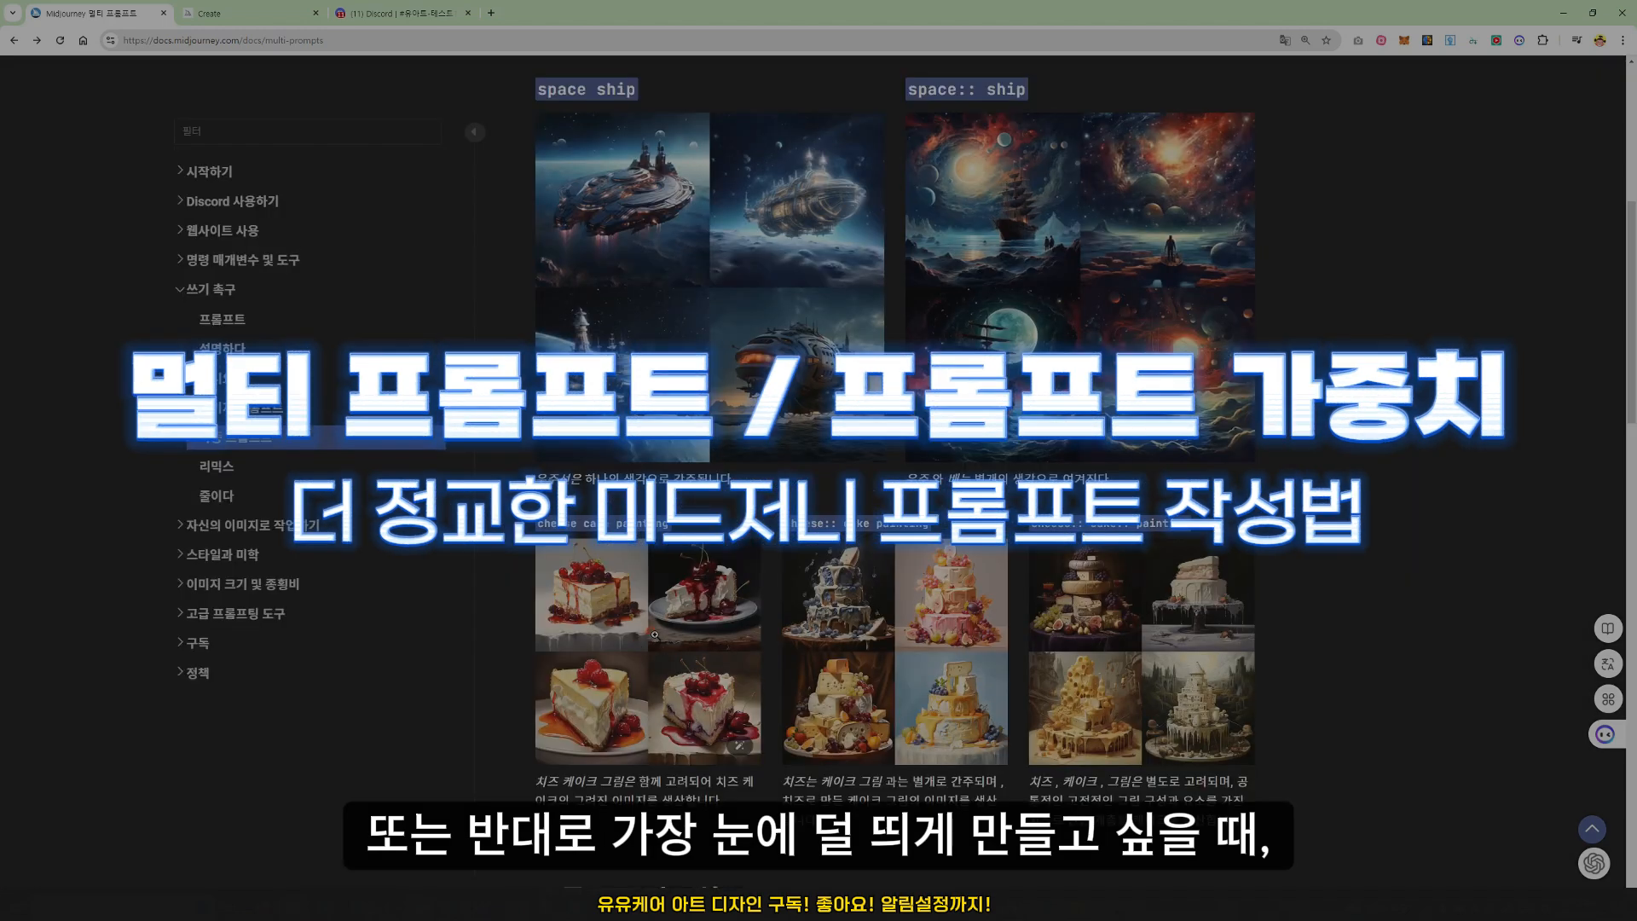
click(934, 650)
click(919, 463)
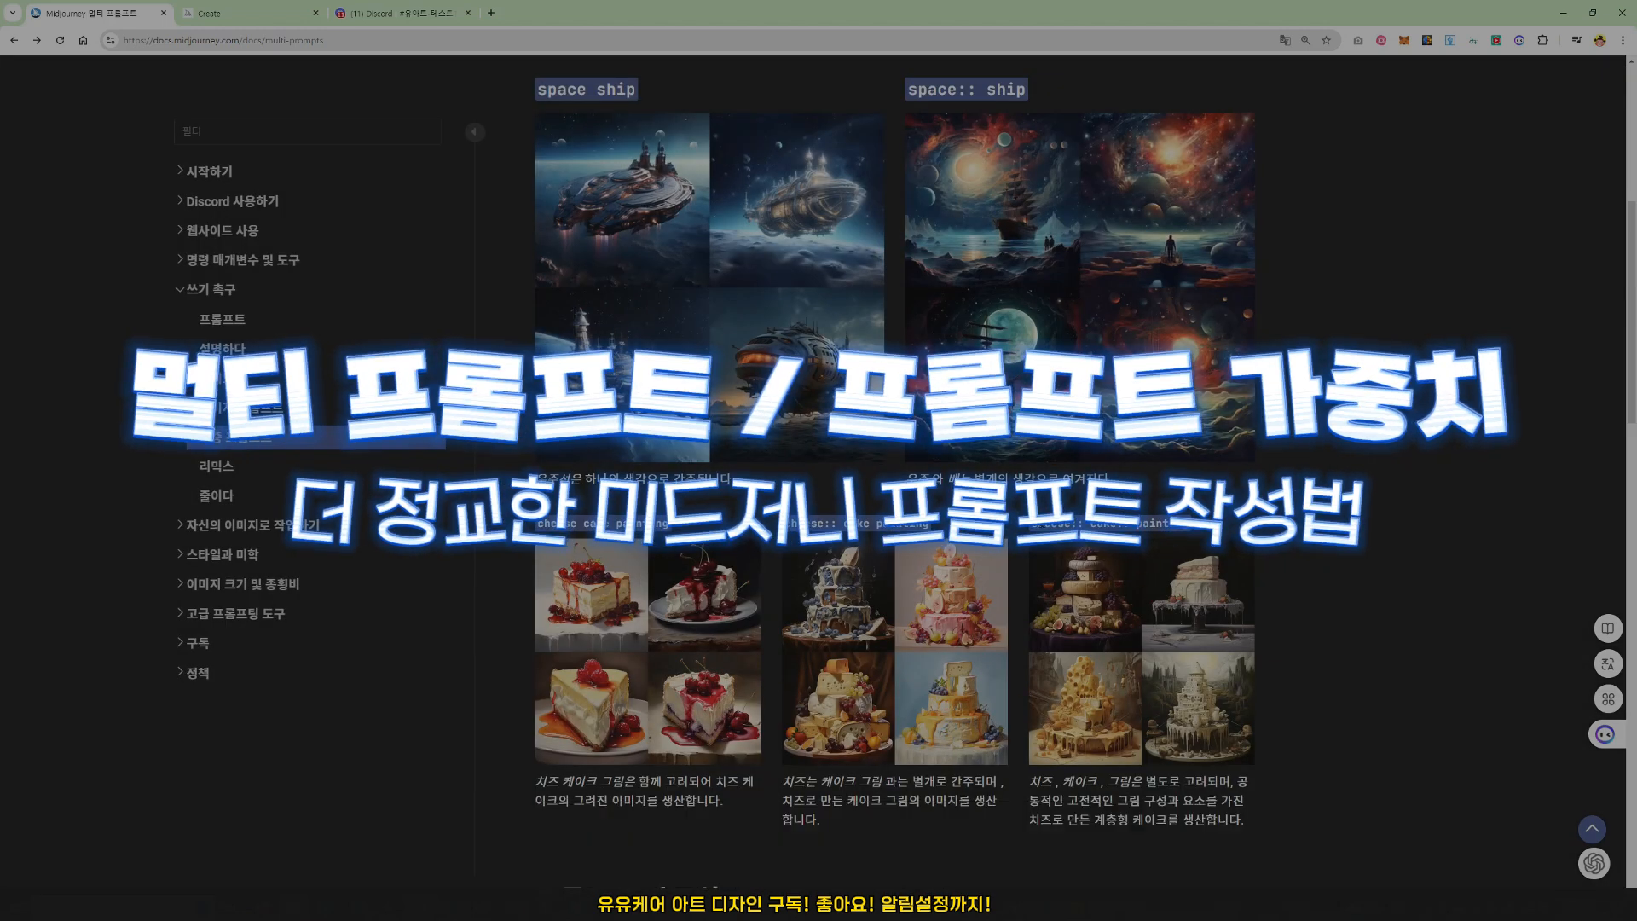
click(1181, 671)
click(1032, 457)
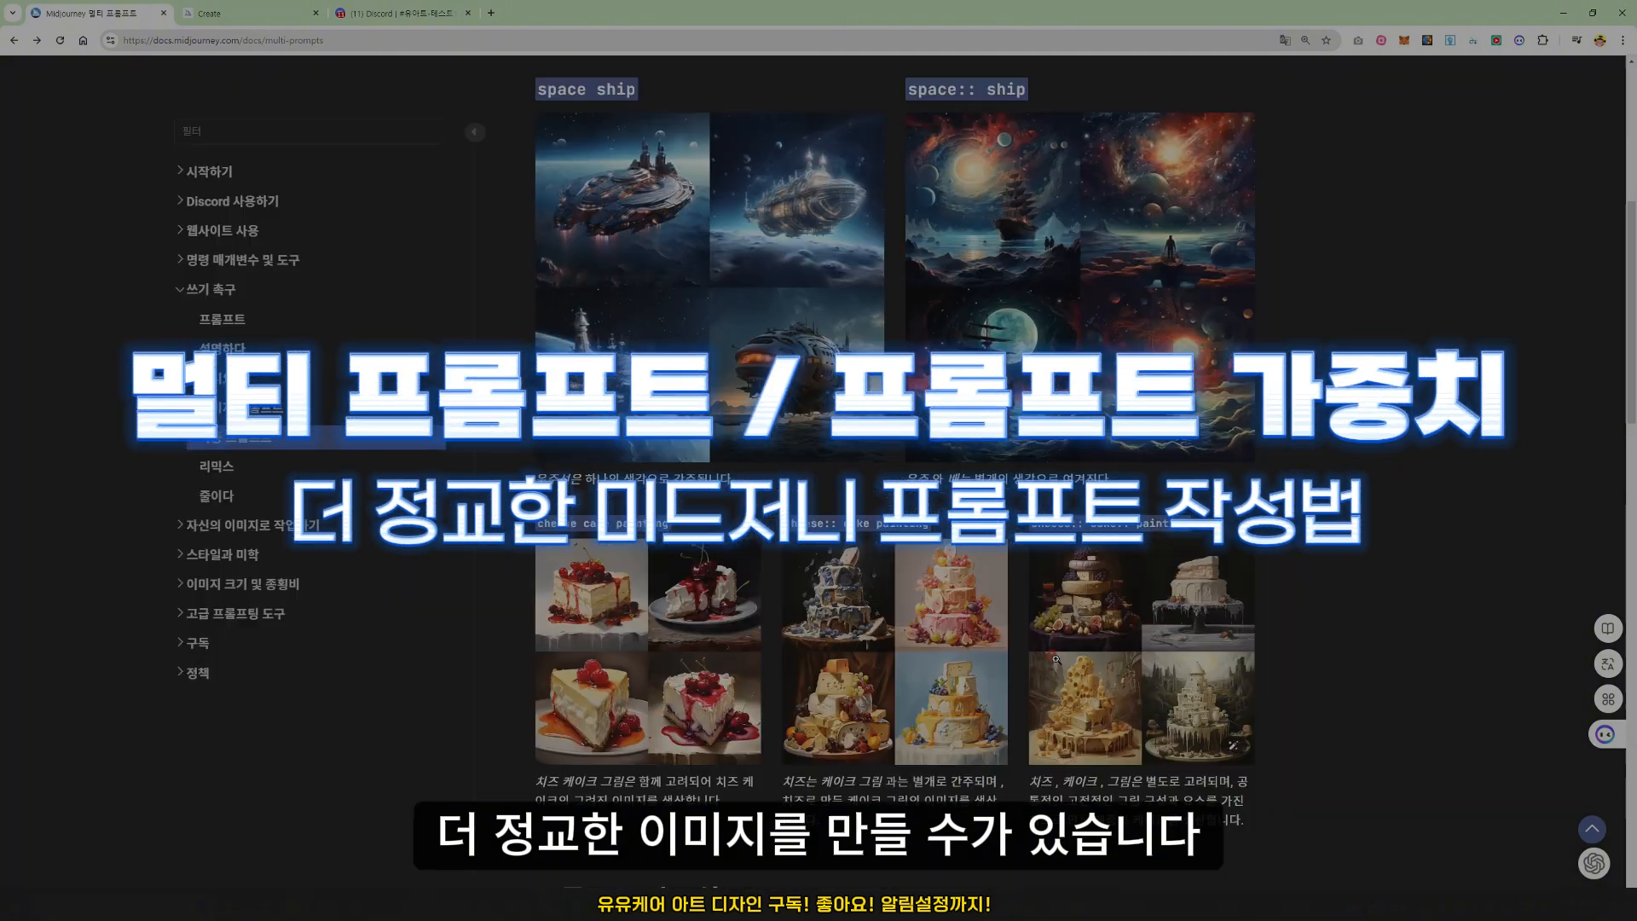
In the negative prompt weights section, box "fruit::-.5" in the example prompt and draw a minus sign above it.
scroll(1103, 524, down, 8)
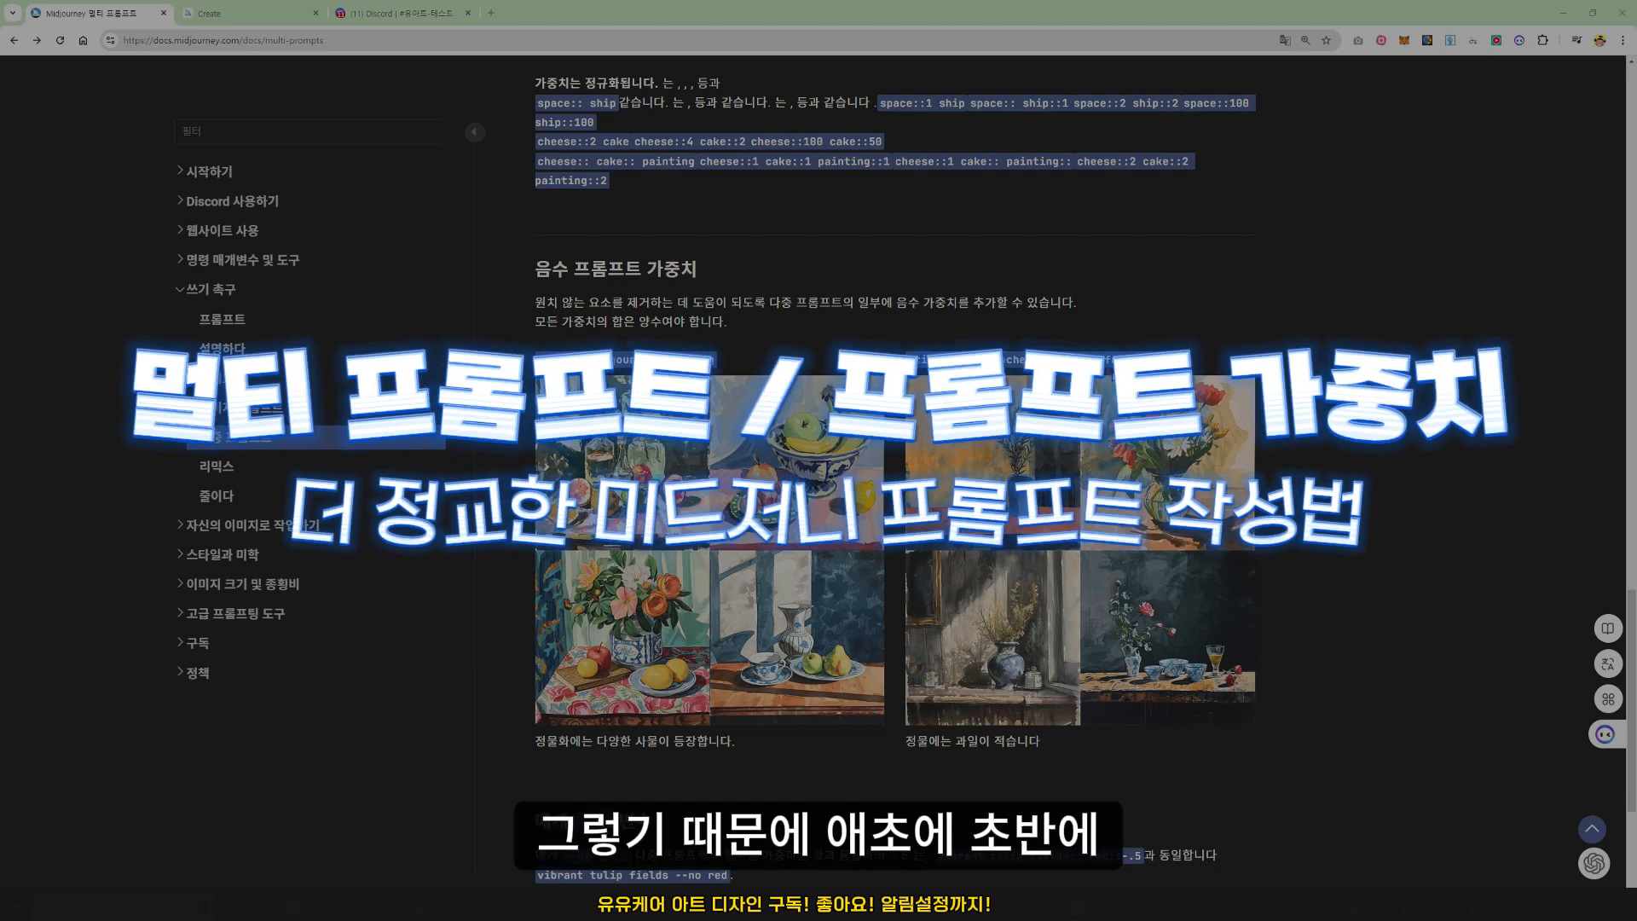
drag(1176, 343, 1108, 376)
drag(1160, 323, 1199, 328)
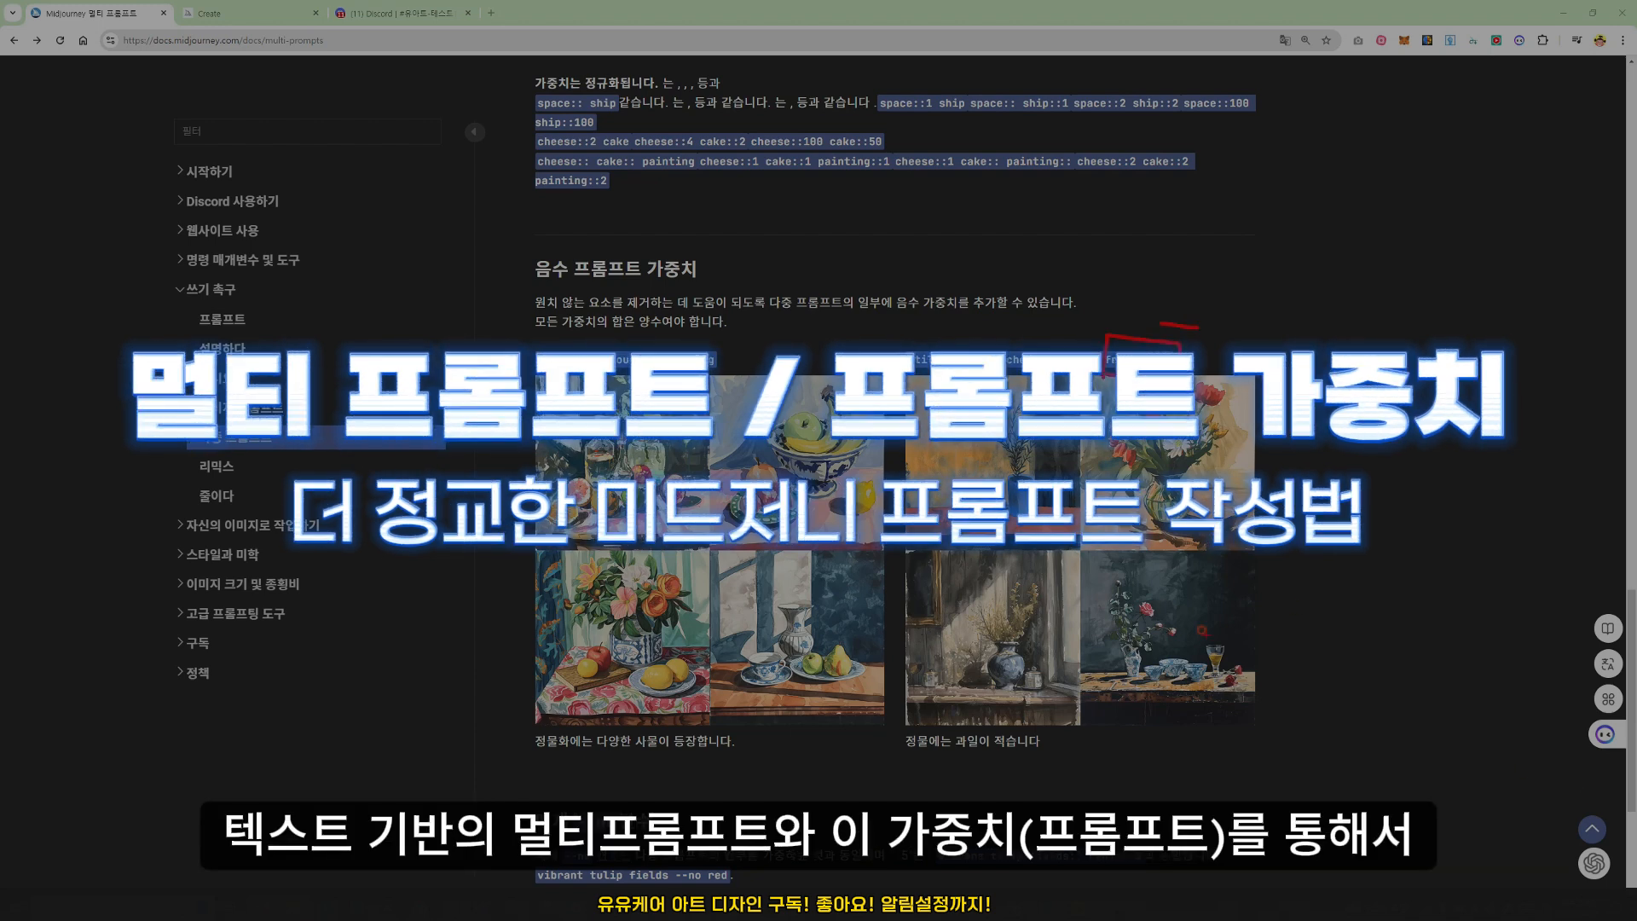